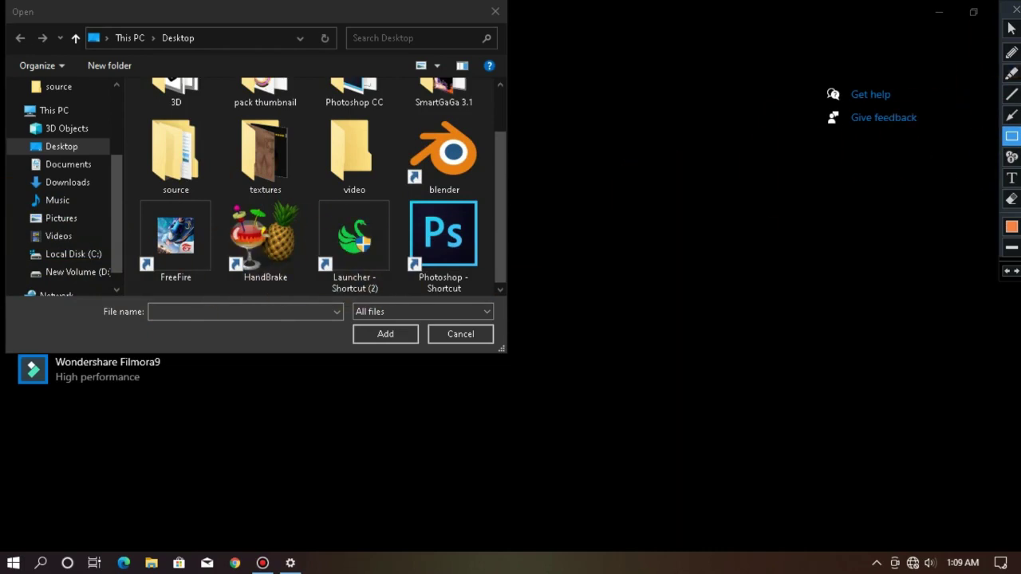
# - Browse to the BlueStacks_nxt folder inside Program Files on Local Disk (C:)
pyautogui.click(70, 254)
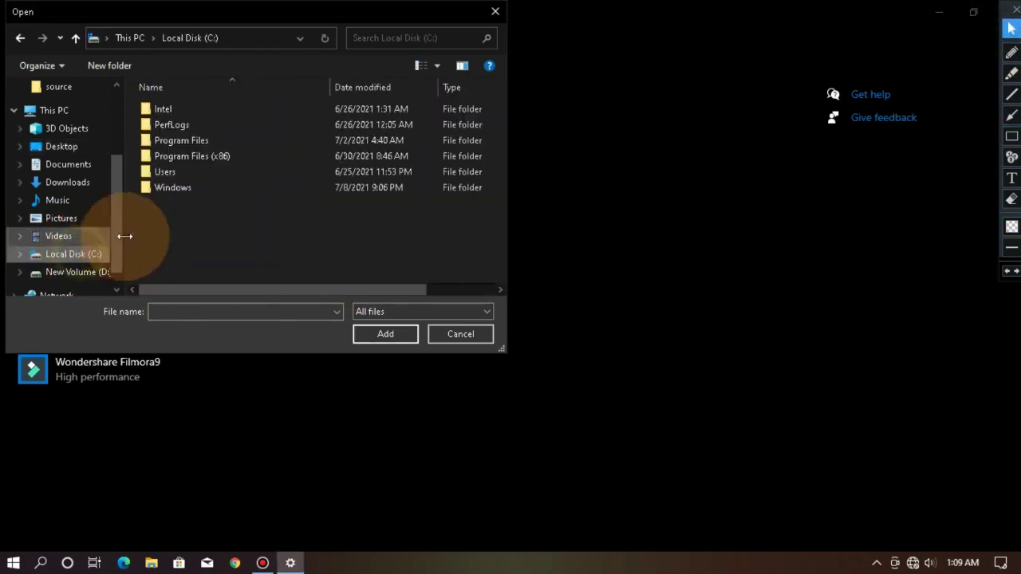
pyautogui.doubleClick(187, 142)
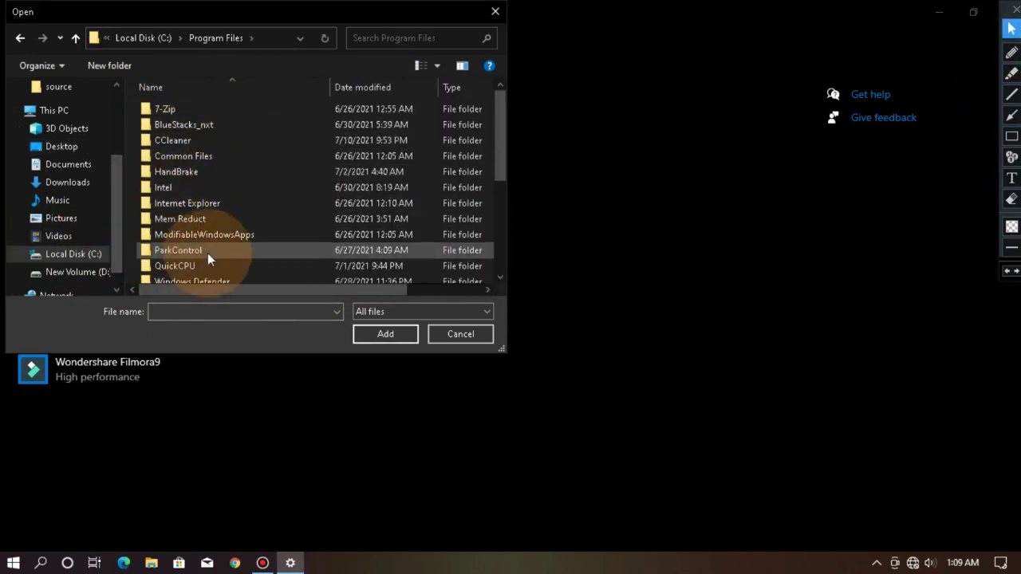
pyautogui.scroll(-6, 200, 240)
pyautogui.scroll(6, 215, 278)
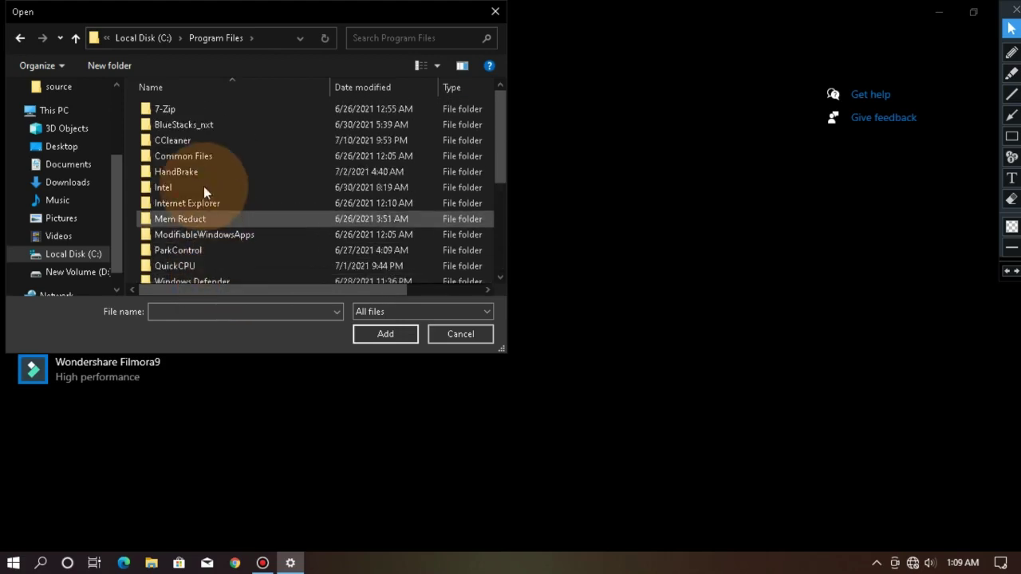
pyautogui.doubleClick(195, 121)
pyautogui.scroll(-4, 303, 140)
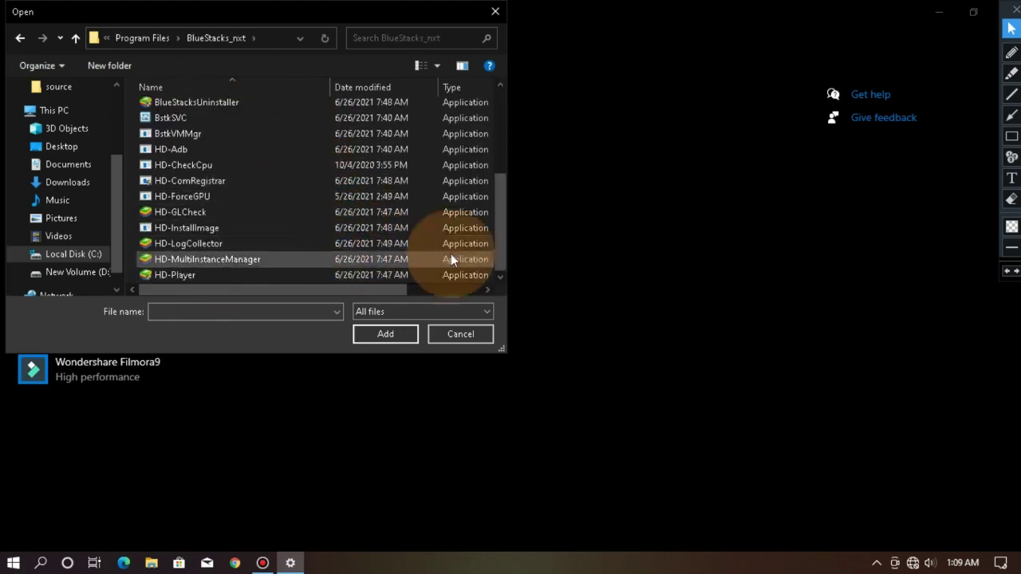
pyautogui.click(1011, 137)
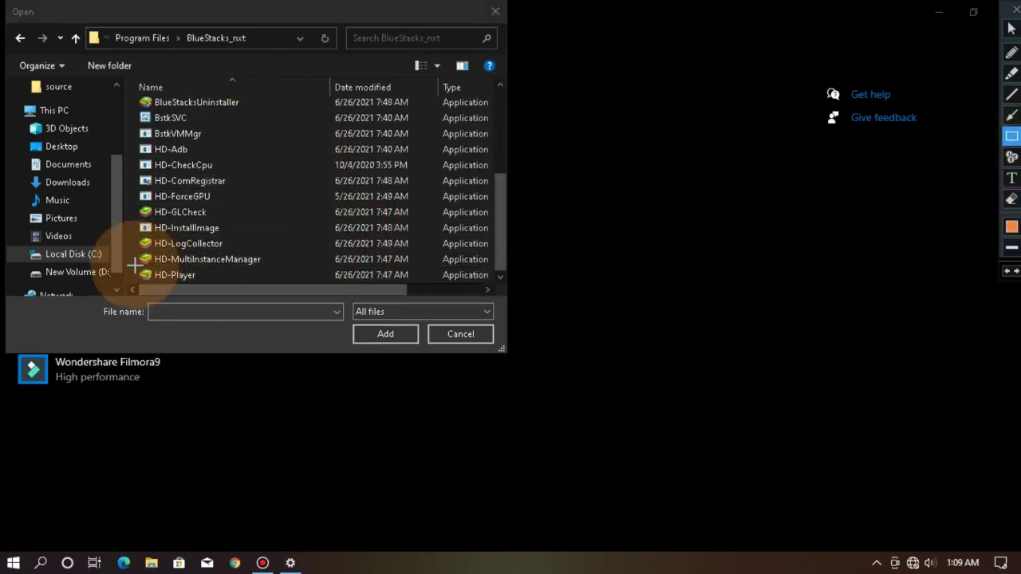
pyautogui.moveTo(132, 267); pyautogui.dragTo(516, 293)
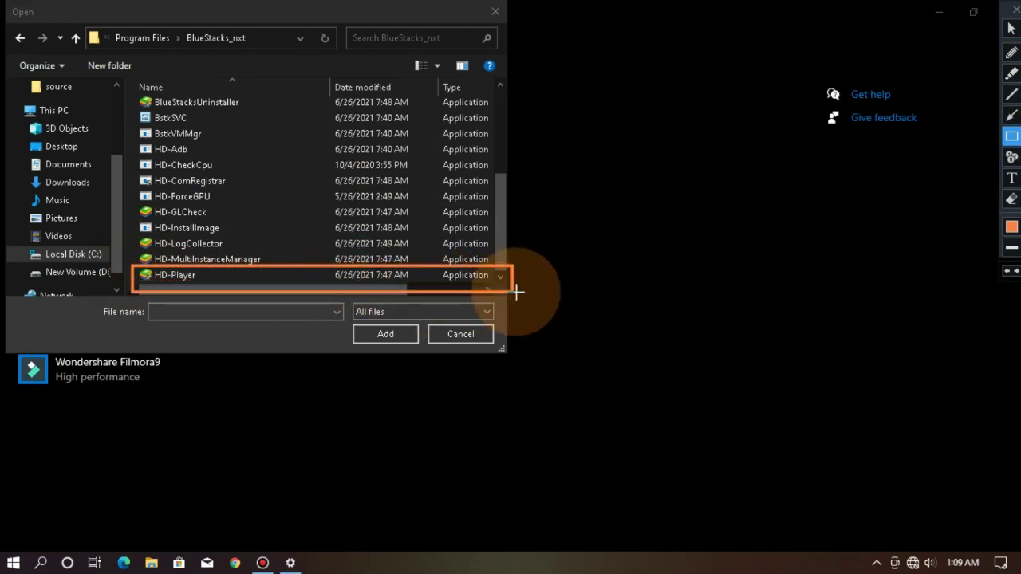
pyautogui.click(1011, 115)
pyautogui.moveTo(241, 345); pyautogui.dragTo(176, 283)
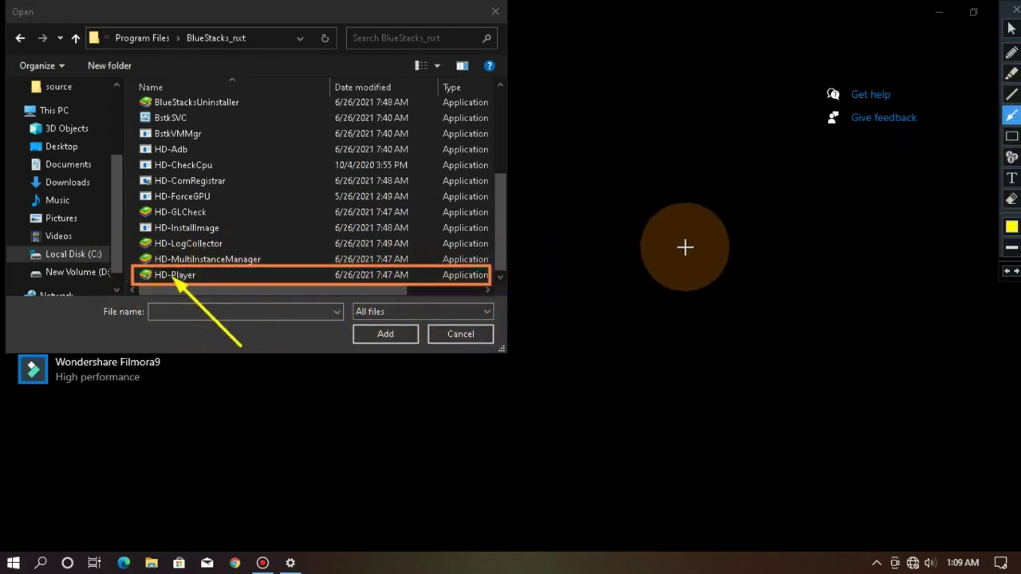
pyautogui.click(1011, 28)
# - Add the HD-Player application to the graphics performance preference list
pyautogui.click(204, 276)
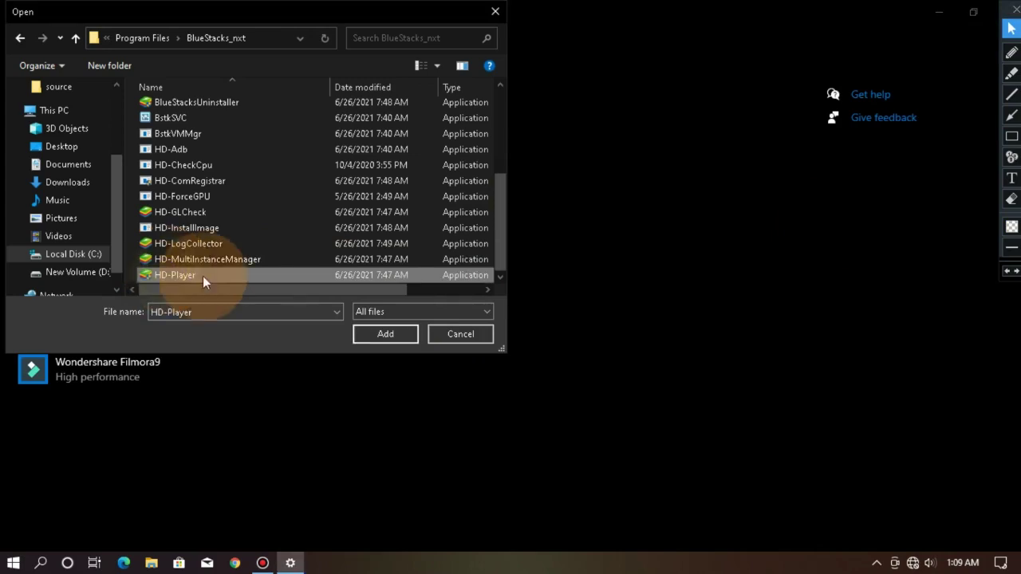
pyautogui.click(386, 335)
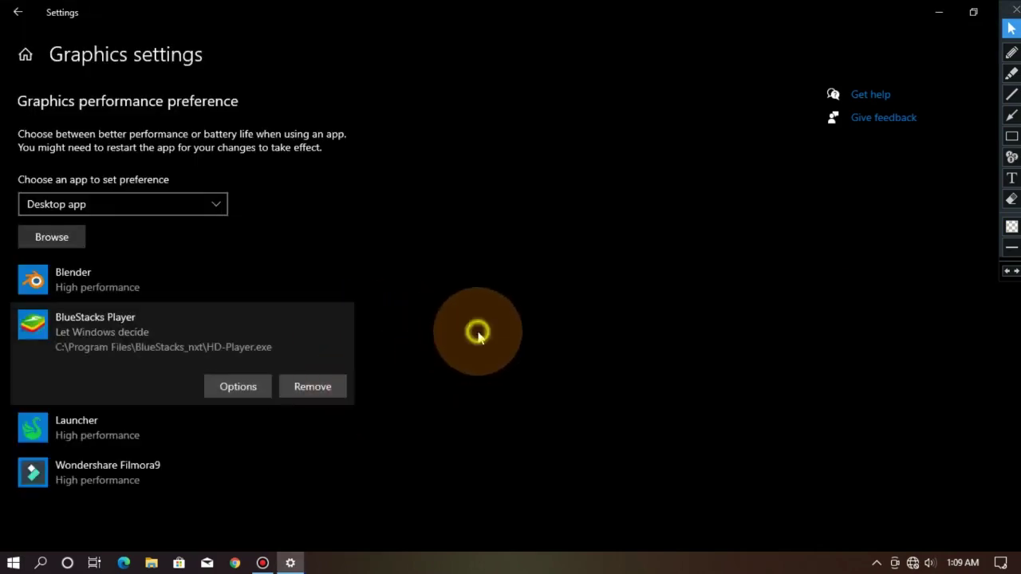
# - Set the graphics preference of BlueStacks Player to High performance and save it
pyautogui.click(1011, 116)
pyautogui.moveTo(463, 296); pyautogui.dragTo(250, 364)
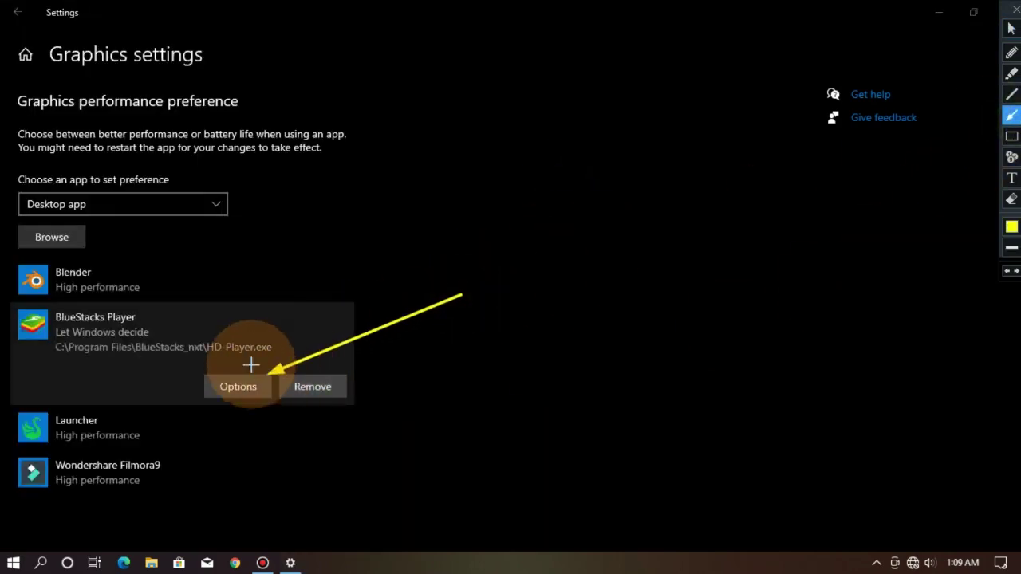
pyautogui.click(239, 386)
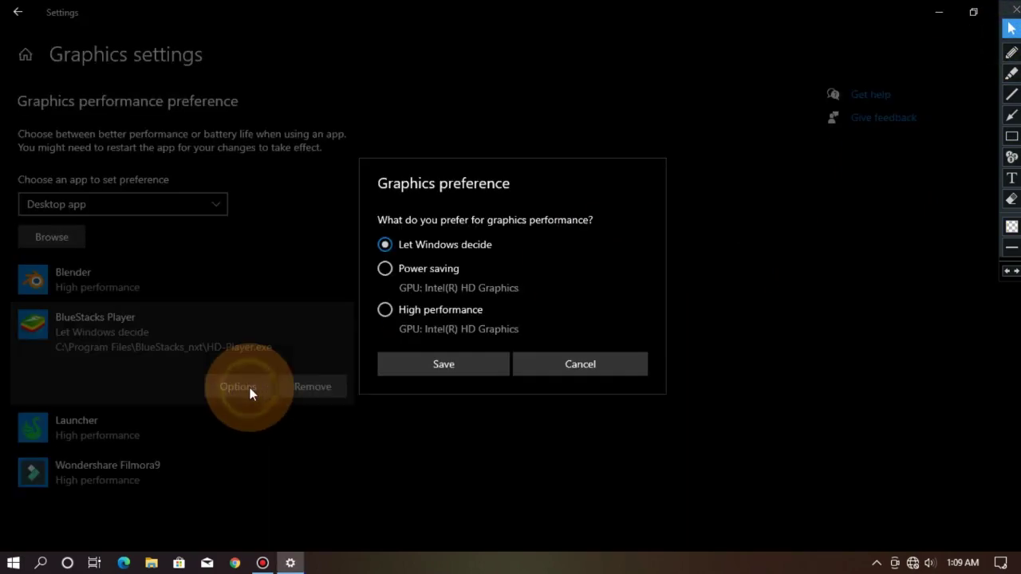
pyautogui.click(386, 311)
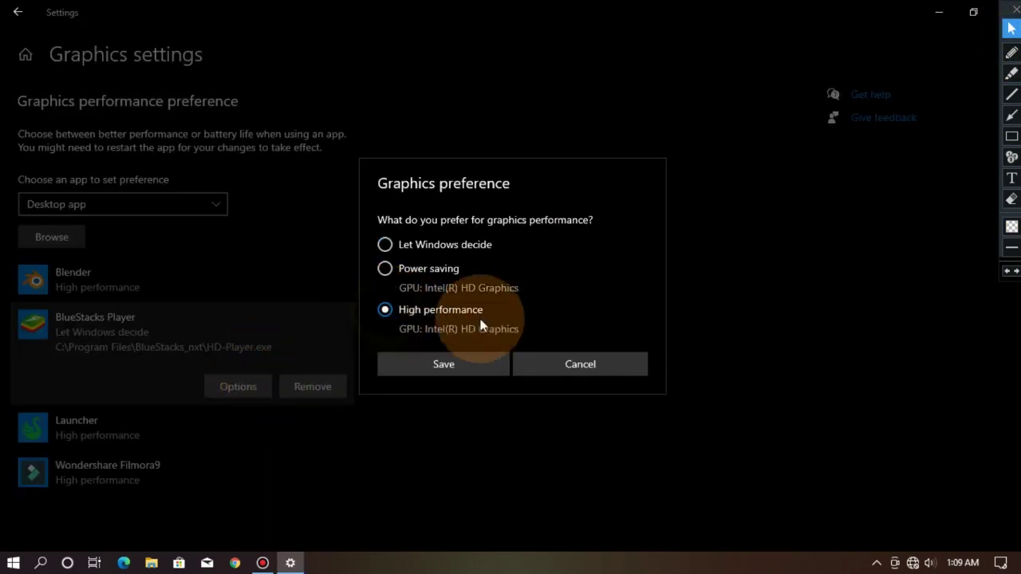
pyautogui.click(1011, 137)
pyautogui.moveTo(369, 295)
pyautogui.mouseDown()
pyautogui.moveTo(618, 386)
pyautogui.moveTo(588, 341)
pyautogui.mouseUp()
pyautogui.moveTo(363, 351); pyautogui.dragTo(488, 389)
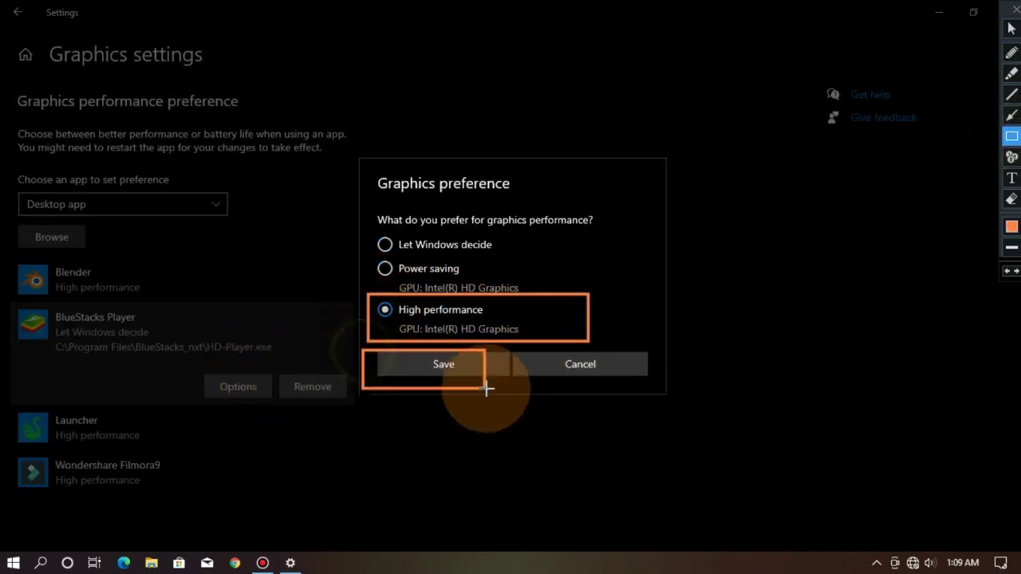
pyautogui.click(446, 363)
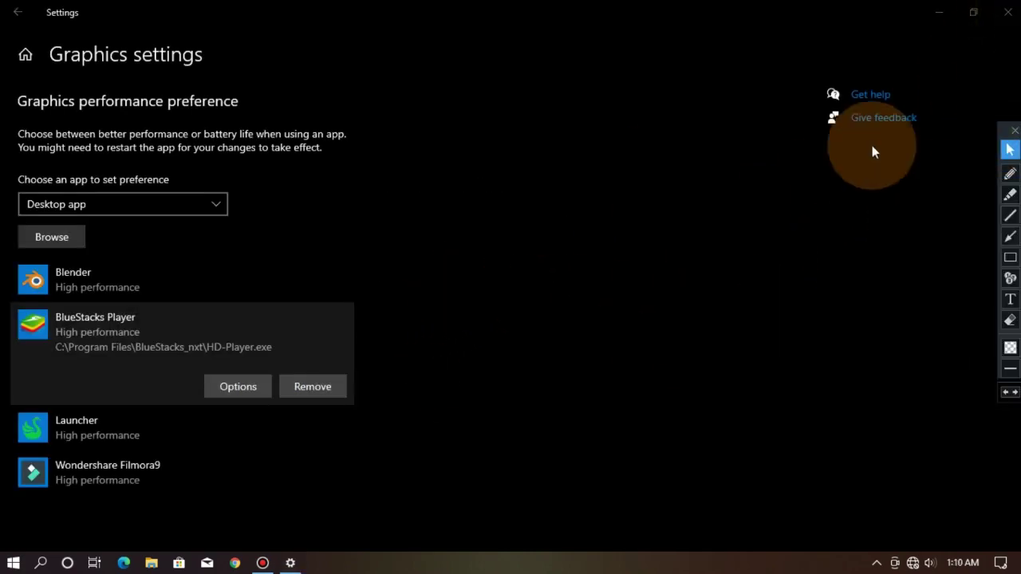
# - Close the Settings window and open the Windows Temp folder with the Run command "temp"
pyautogui.hotkey('alt', 'F4')
pyautogui.click(400, 149)
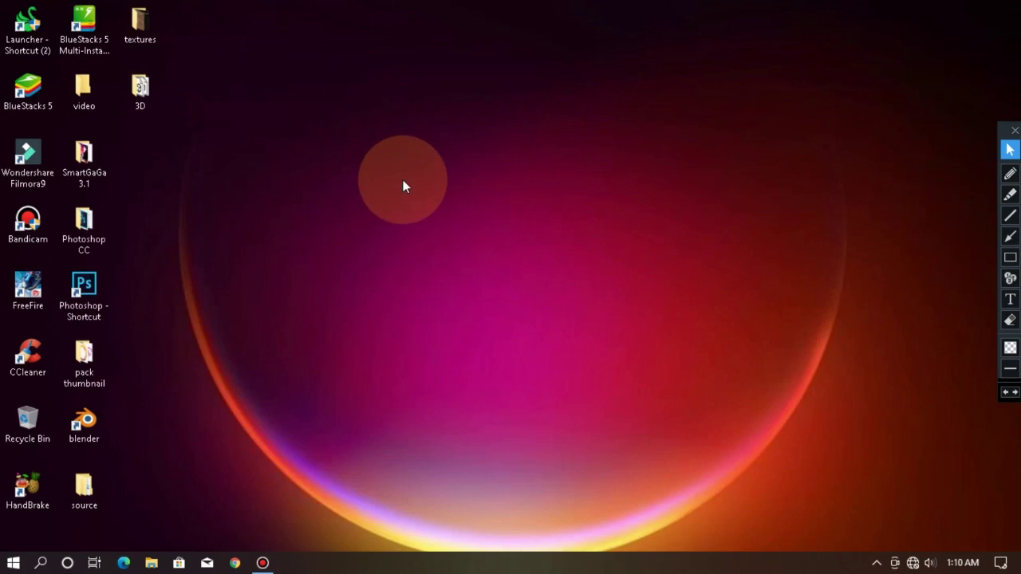
pyautogui.press('super+r')
pyautogui.write('temp')
pyautogui.press('Return')
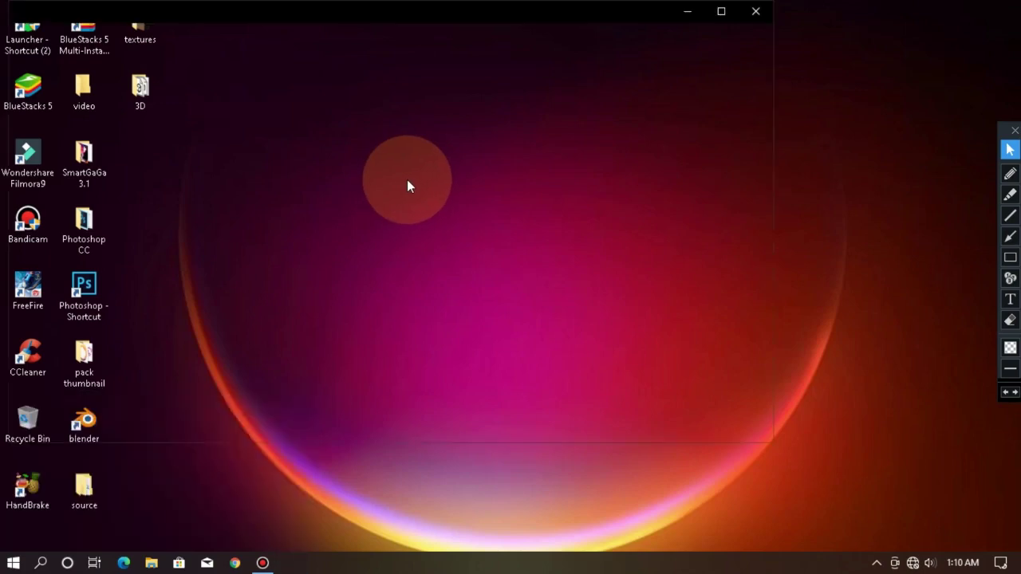
# - Delete all items in the Windows Temp folder and close its window
pyautogui.hotkey('ctrl', 'a')
pyautogui.rightClick(387, 143)
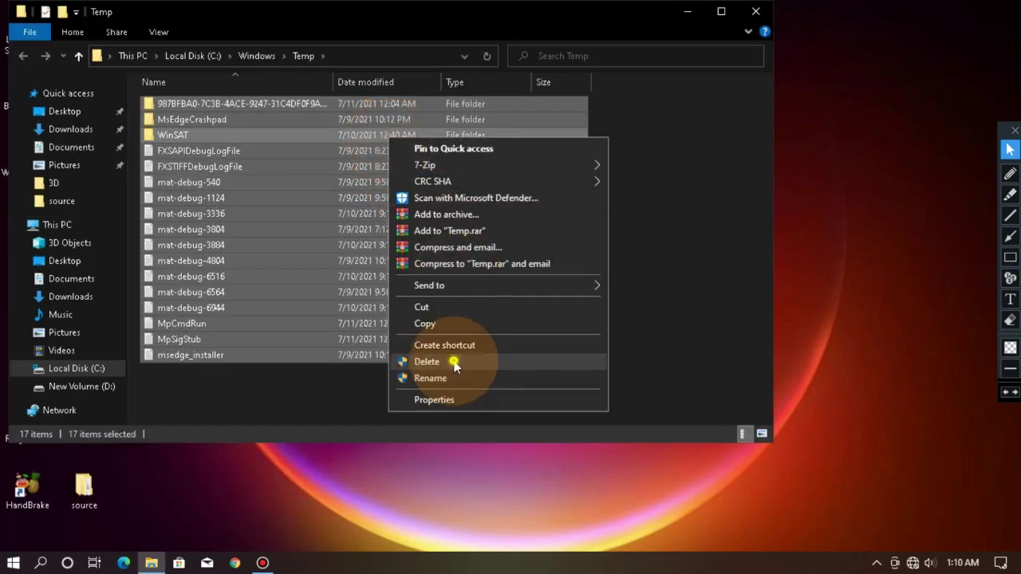
pyautogui.click(446, 359)
pyautogui.click(260, 208)
pyautogui.click(755, 11)
# - Open the user's AppData\Local\Temp folder through the Run dialog
pyautogui.press('super+r')
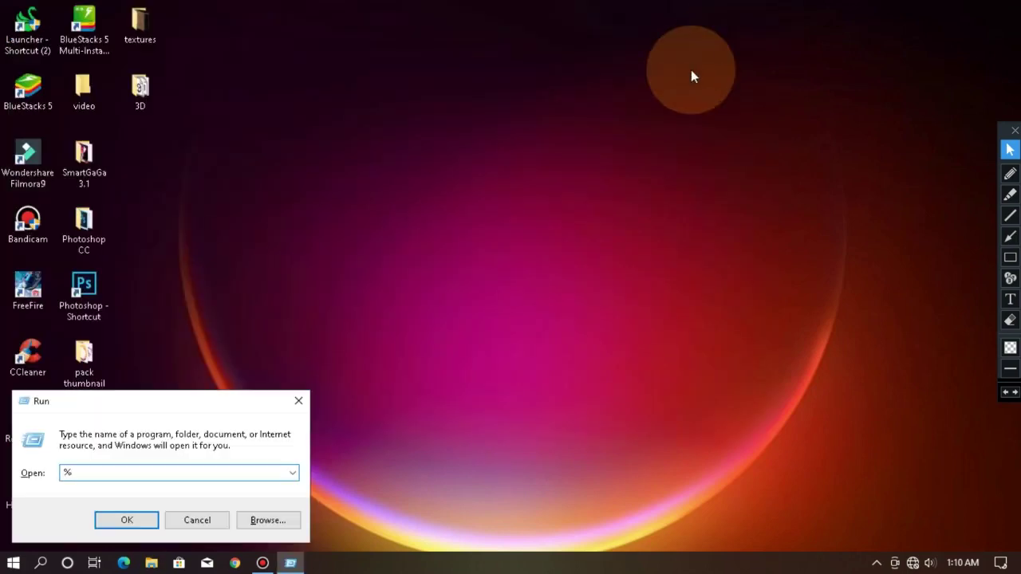
pyautogui.press('Return')
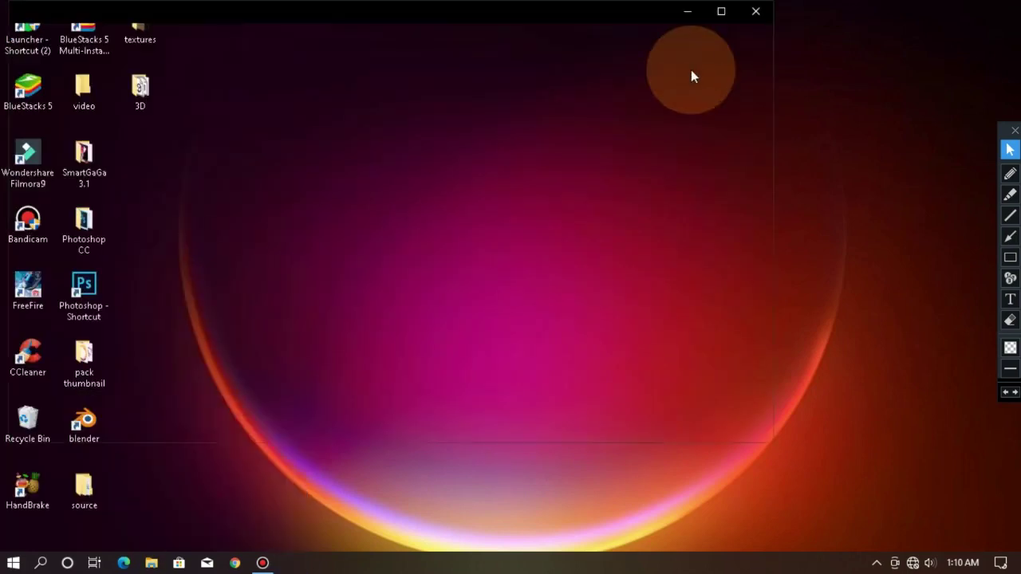
pyautogui.click(366, 182)
pyautogui.rightClick(366, 181)
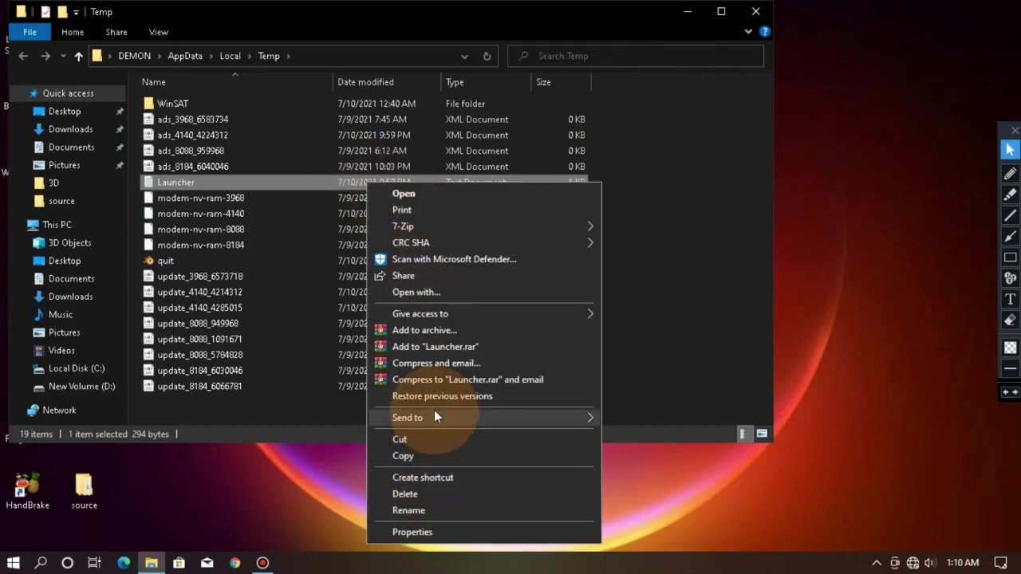
pyautogui.click(481, 211)
# - Delete all items in the user's AppData\Local\Temp folder and close its window
pyautogui.hotkey('ctrl', 'a')
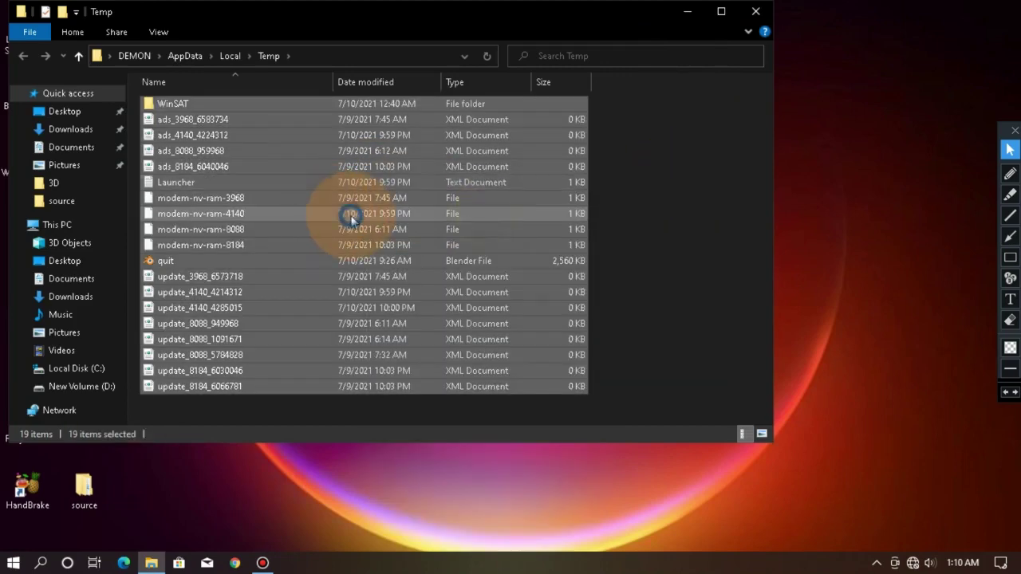
pyautogui.rightClick(367, 215)
pyautogui.click(391, 457)
pyautogui.click(477, 204)
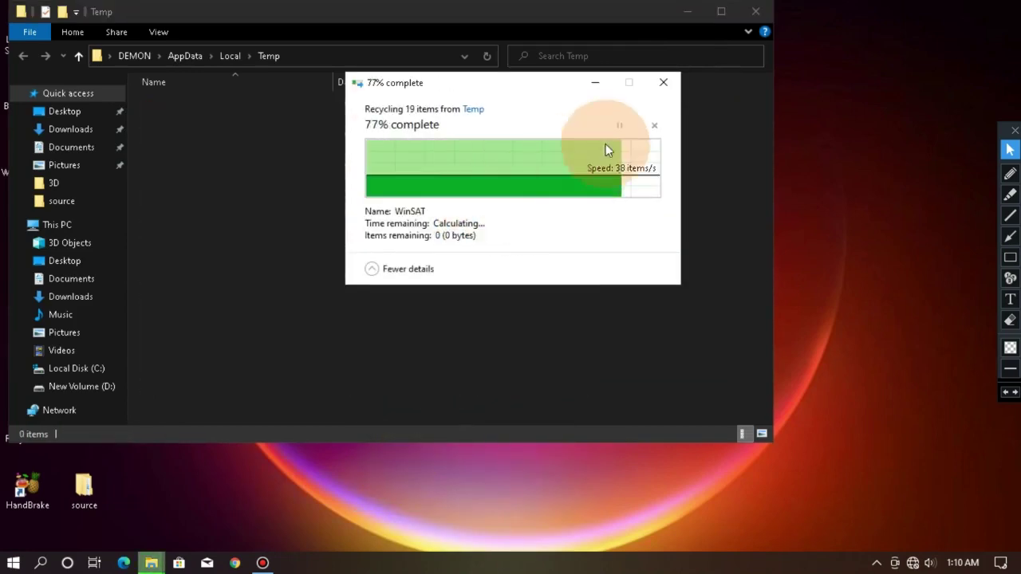
pyautogui.click(755, 11)
# - Open the Windows prefetch folder with the Run command "prefetch"
pyautogui.rightClick(444, 130)
pyautogui.click(489, 170)
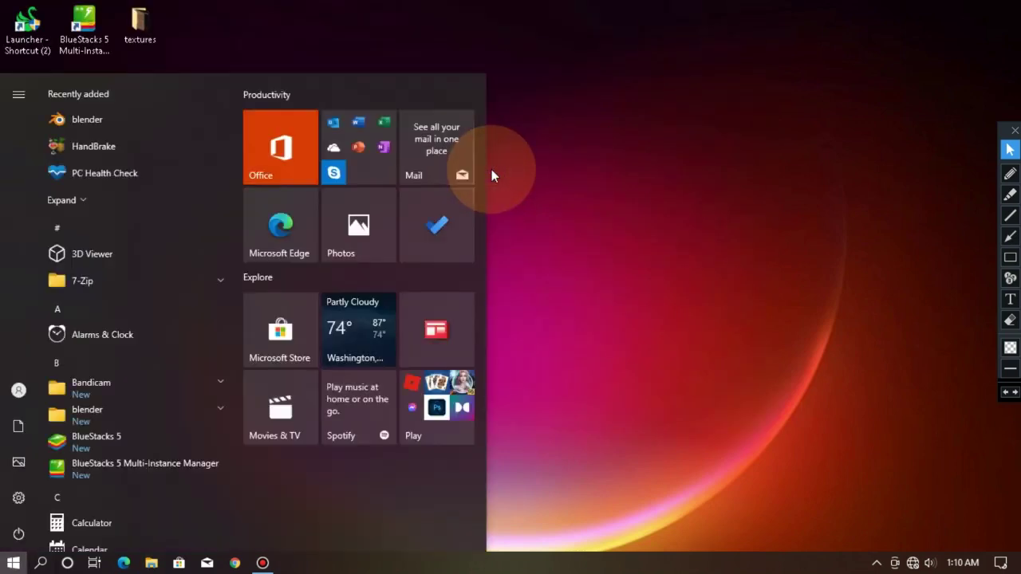
pyautogui.press('super+r')
pyautogui.write('prefetch')
pyautogui.press('Return')
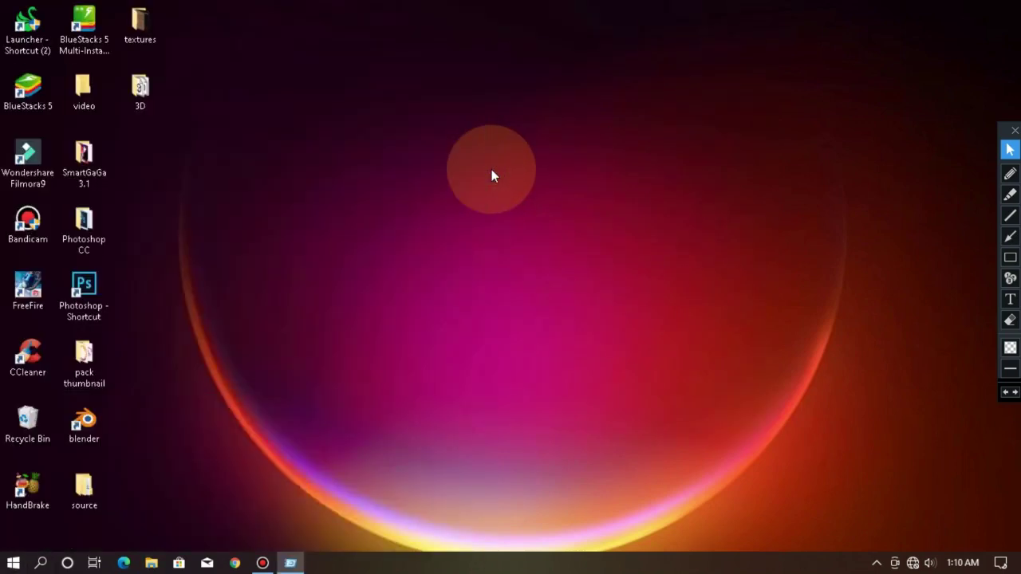
pyautogui.press('Return')
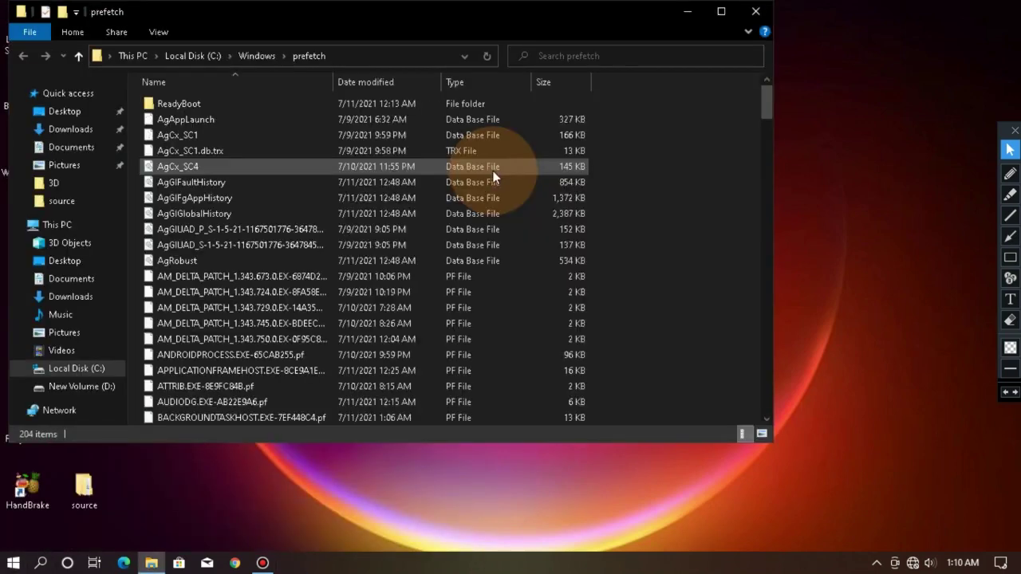
pyautogui.rightClick(529, 149)
pyautogui.click(639, 114)
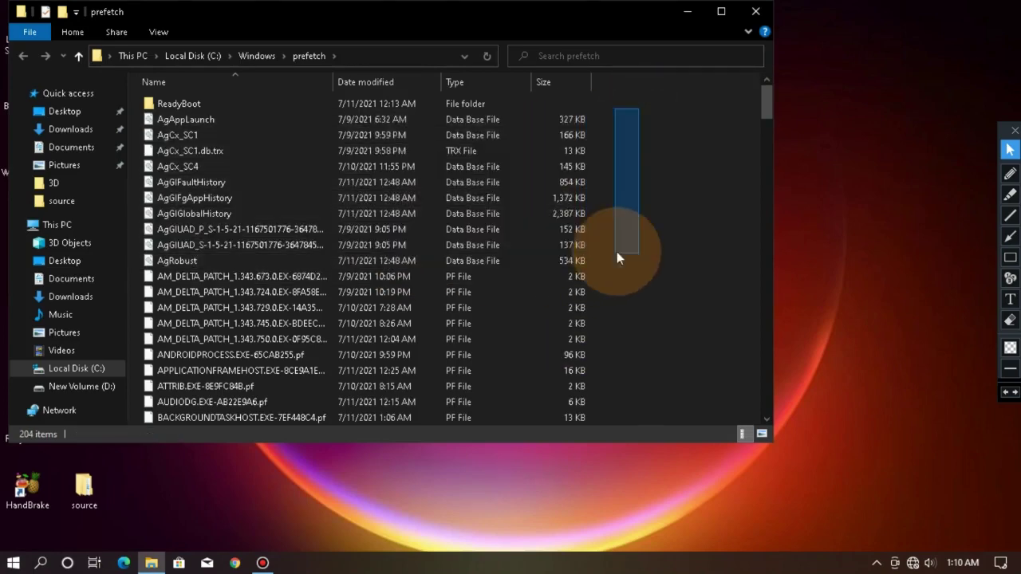
pyautogui.moveTo(617, 251); pyautogui.dragTo(470, 218)
# - Delete all items in the prefetch folder, skipping any file in use, and close its window
pyautogui.hotkey('ctrl', 'a')
pyautogui.rightClick(472, 193)
pyautogui.click(473, 405)
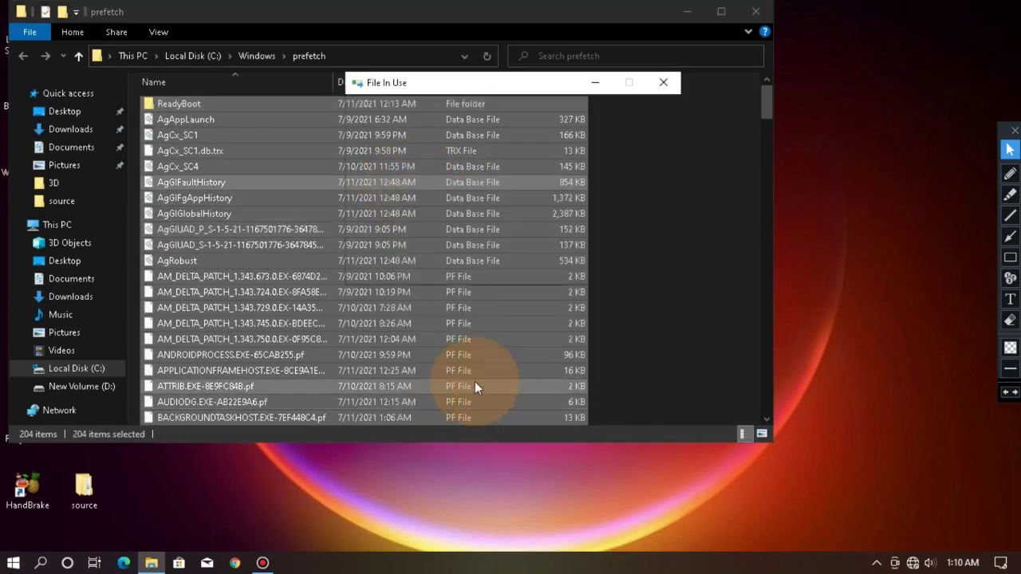
pyautogui.click(550, 232)
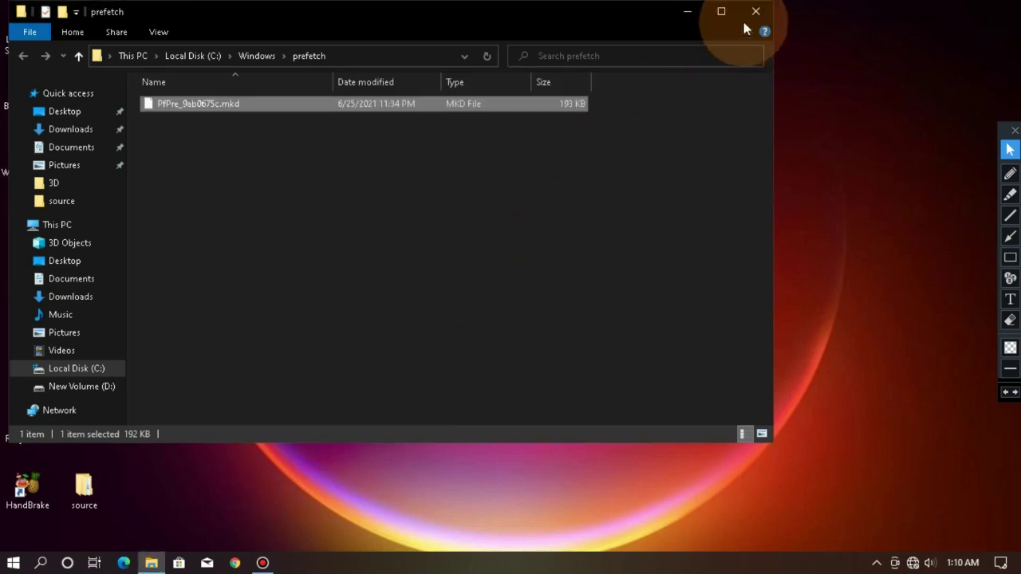
pyautogui.click(755, 11)
# - Empty the Recycle Bin, continuing with administrator permission for the protected WinSAT folder
pyautogui.rightClick(542, 102)
pyautogui.click(581, 143)
pyautogui.rightClick(30, 423)
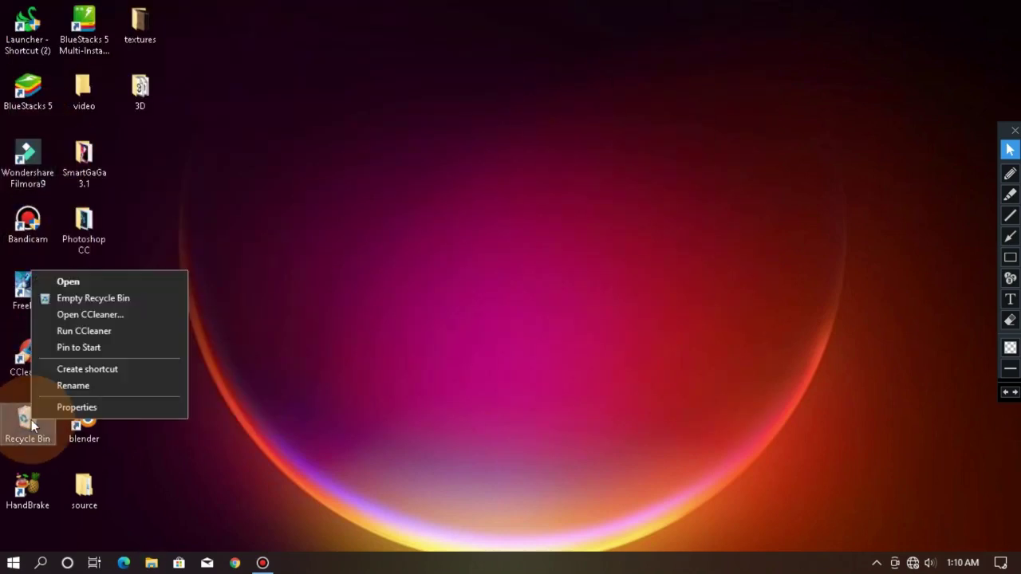
pyautogui.click(64, 298)
pyautogui.click(571, 302)
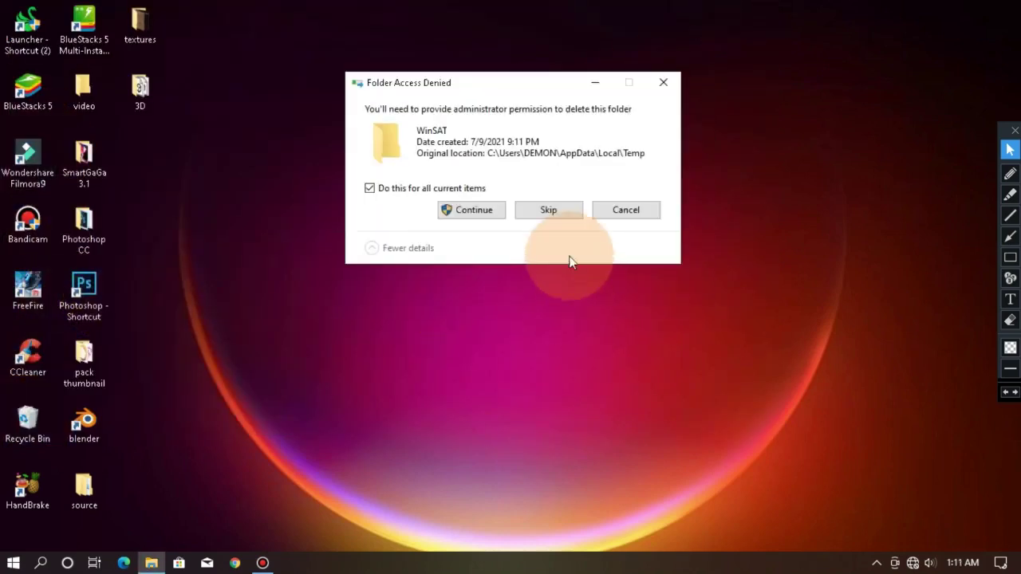
pyautogui.click(469, 212)
pyautogui.rightClick(398, 110)
pyautogui.click(451, 158)
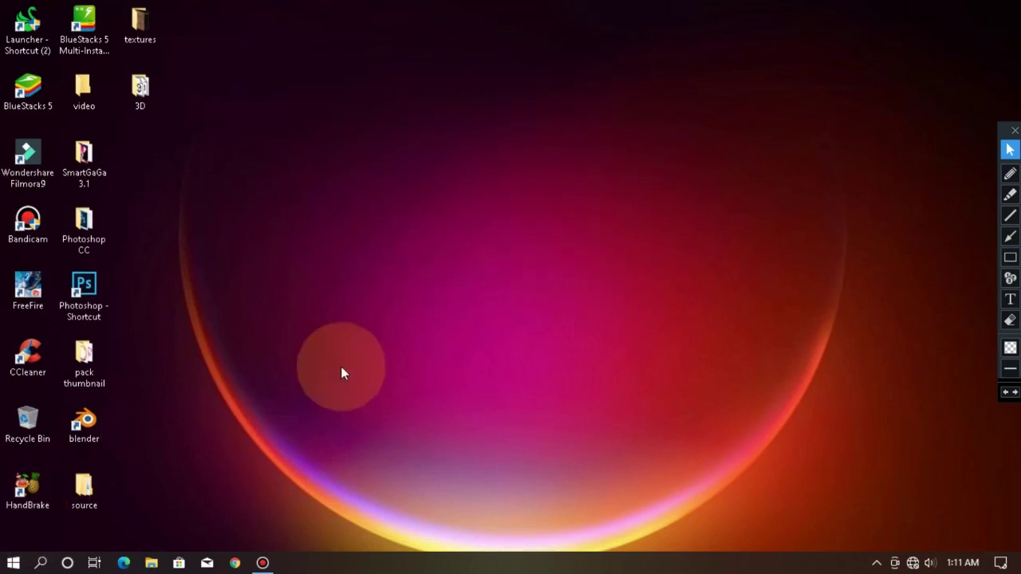
# - Search Windows for "storage" and open Storage settings
pyautogui.click(1008, 236)
pyautogui.moveTo(278, 404); pyautogui.dragTo(41, 547)
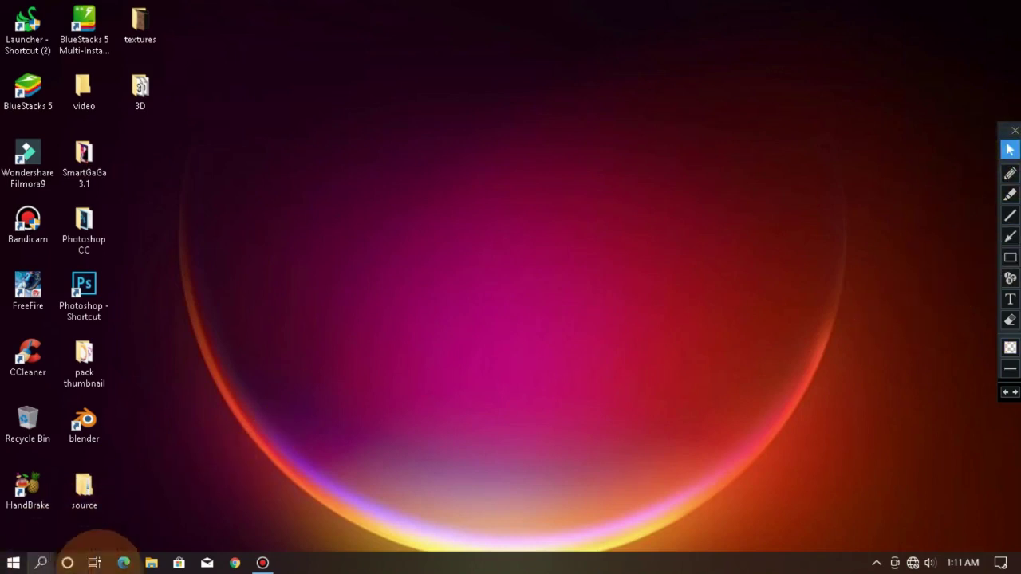
pyautogui.click(51, 565)
pyautogui.write('storage')
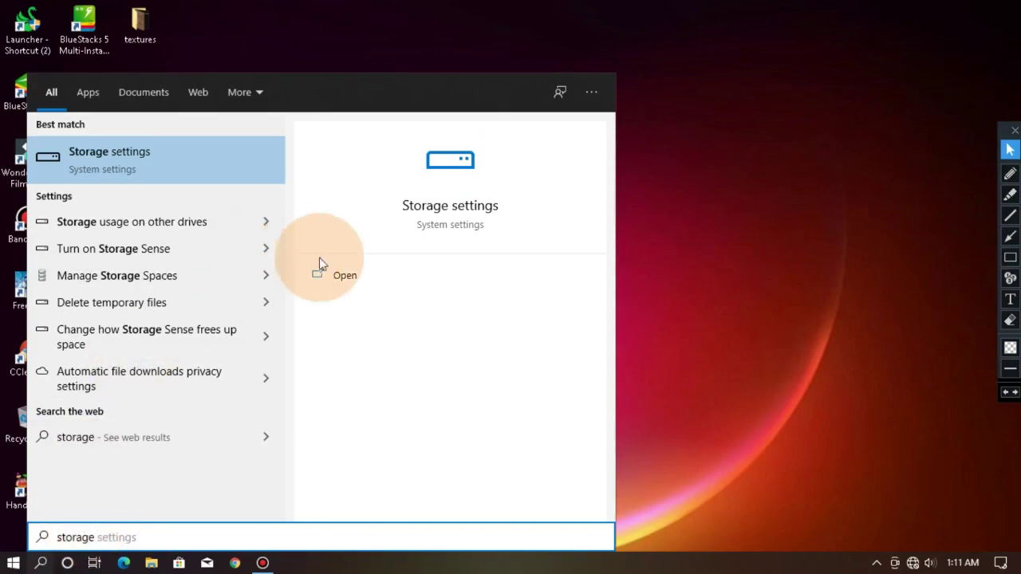
pyautogui.click(353, 275)
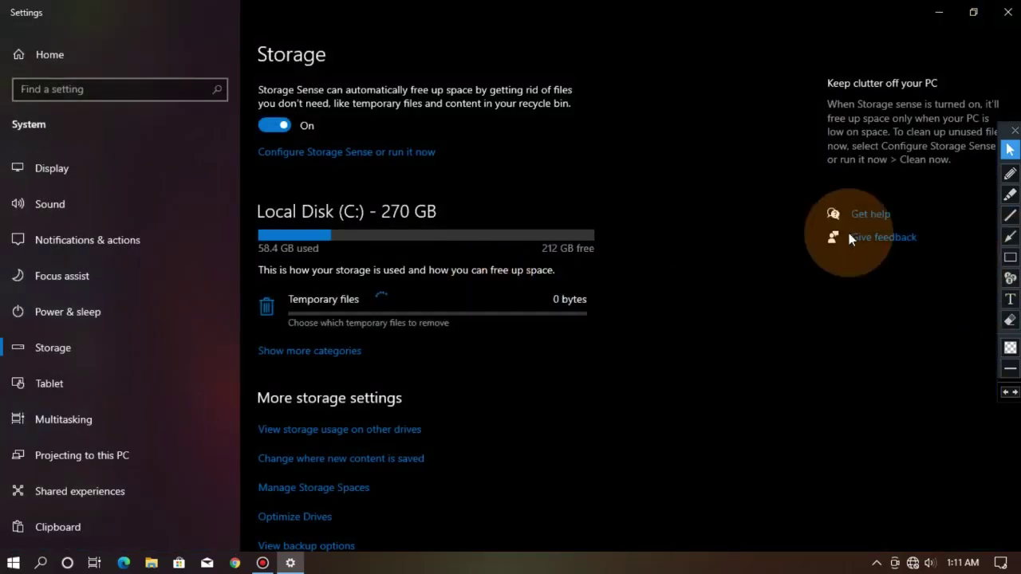
# - Turn on Storage Sense
pyautogui.click(1009, 347)
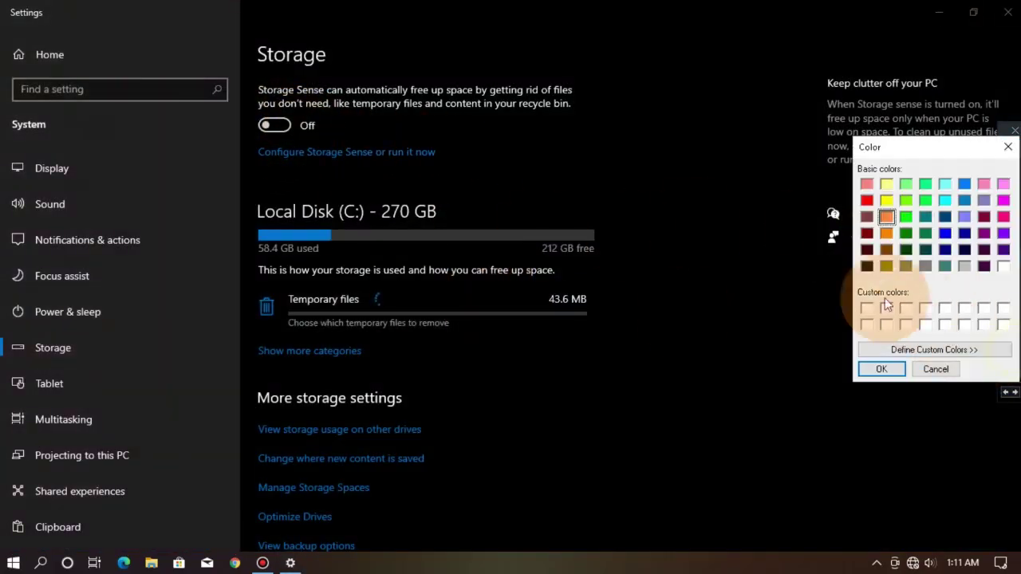
pyautogui.press('Return')
pyautogui.moveTo(244, 54)
pyautogui.mouseDown()
pyautogui.moveTo(332, 141)
pyautogui.moveTo(588, 140)
pyautogui.mouseUp()
pyautogui.click(1010, 150)
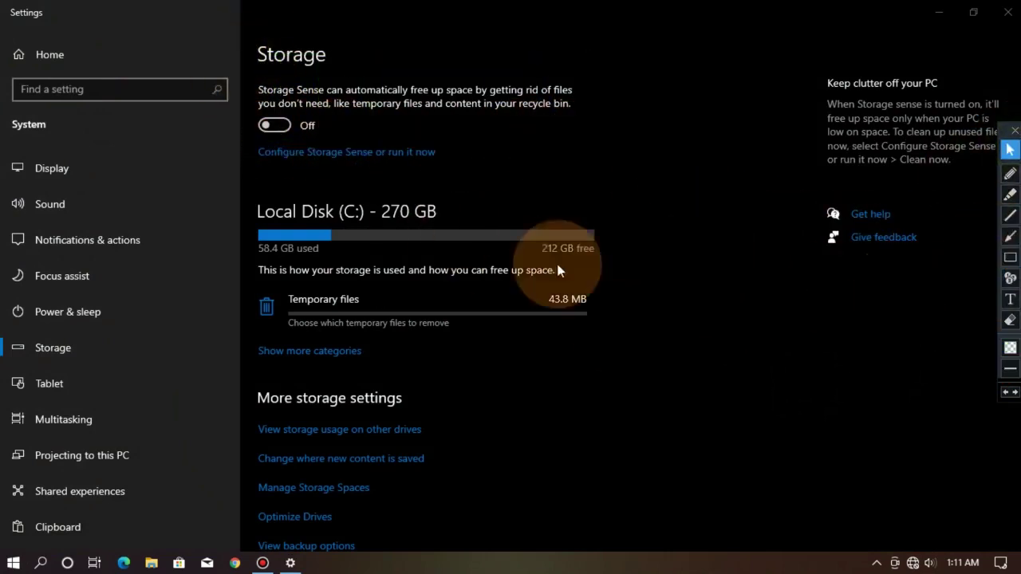
pyautogui.click(280, 125)
# - Optimize the (C:) and New Volume (D:) drives with Optimize Drives and close its window
pyautogui.scroll(-1, 458, 295)
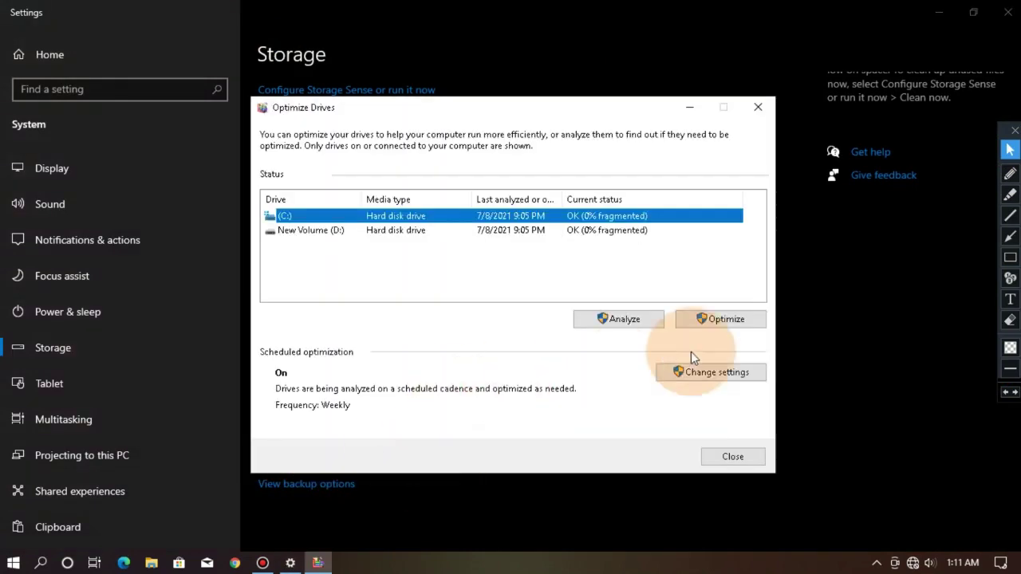
pyautogui.click(1011, 257)
pyautogui.moveTo(537, 287); pyautogui.dragTo(758, 337)
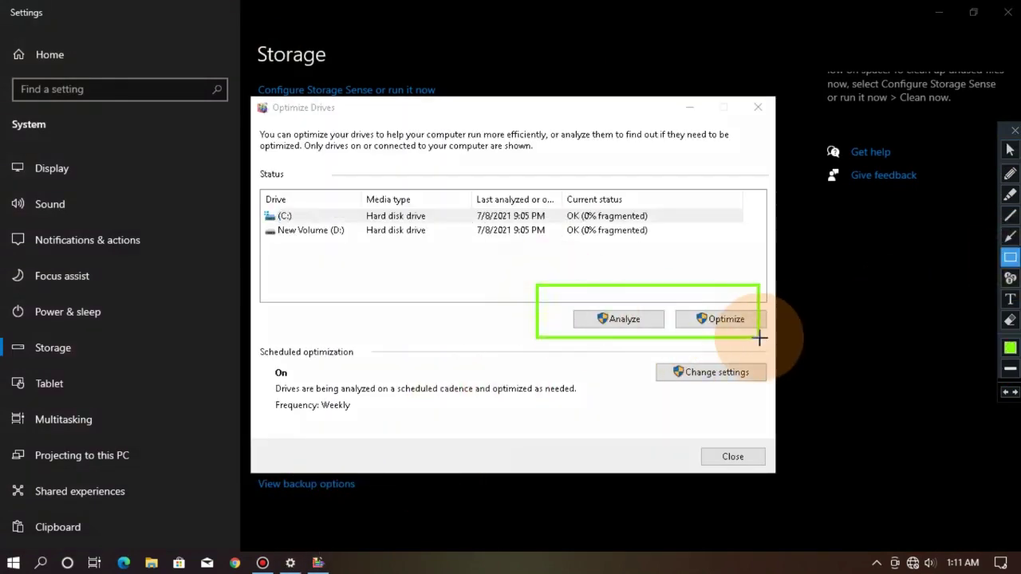
pyautogui.click(1010, 149)
pyautogui.click(720, 319)
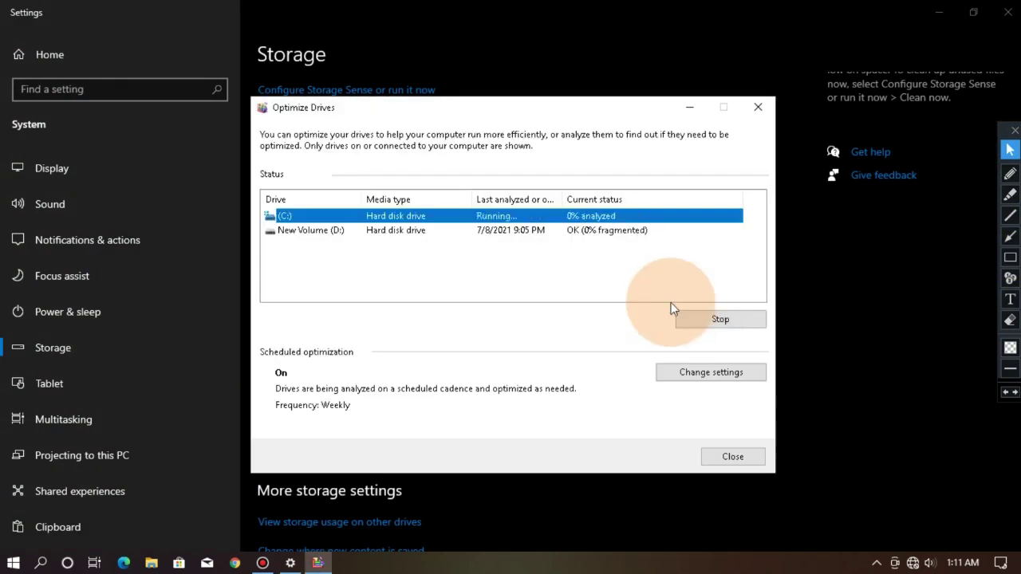
pyautogui.click(501, 231)
pyautogui.click(704, 319)
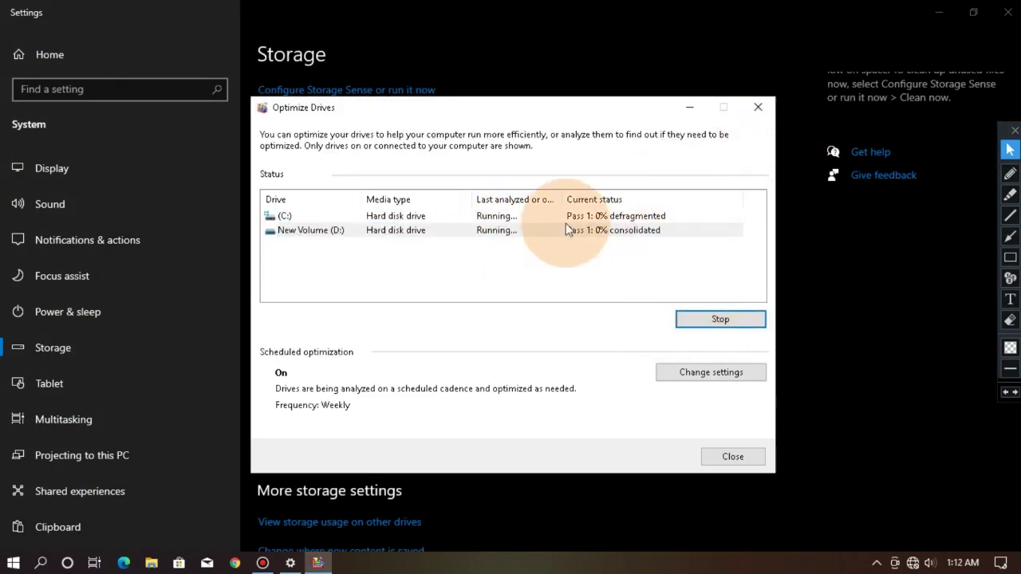
pyautogui.click(758, 107)
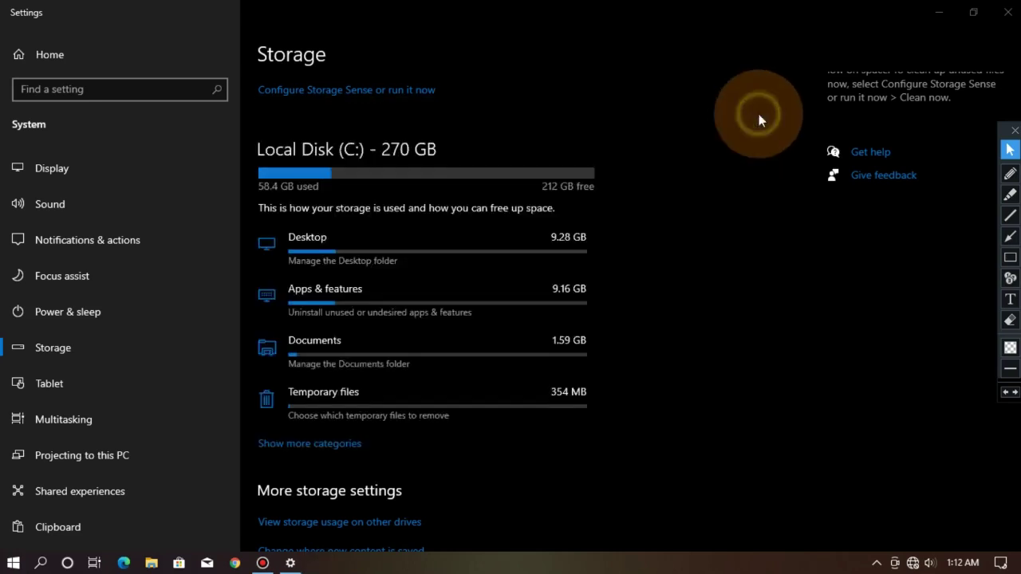
# - Open the temporary files cleanup for the C: drive, include Delivery Optimization Files but not Downloads, and remove the selected files
pyautogui.scroll(-4, 411, 348)
pyautogui.click(492, 248)
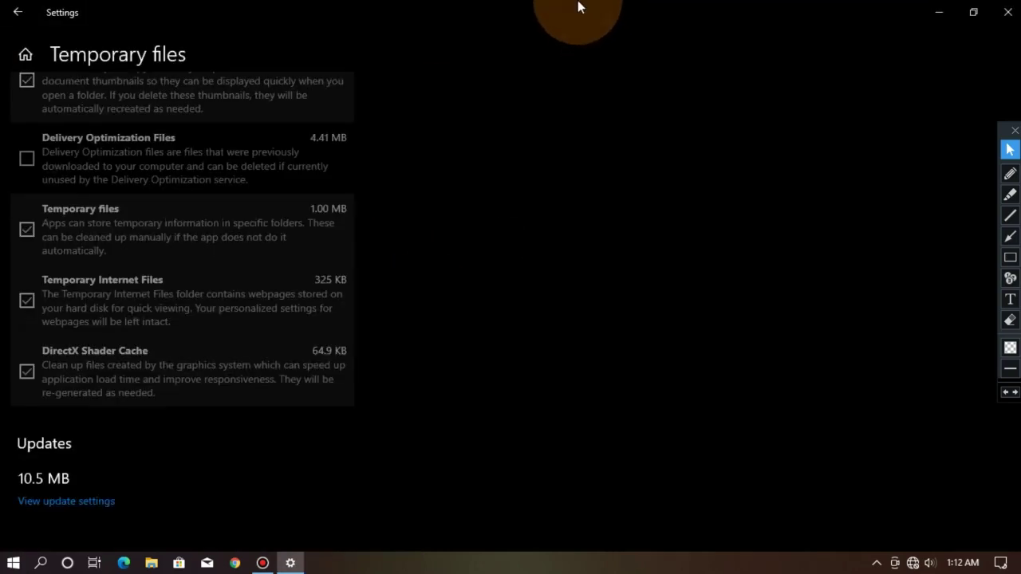
pyautogui.scroll(-5, 141, 383)
pyautogui.scroll(2, 48, 279)
pyautogui.click(27, 244)
pyautogui.scroll(5, 157, 246)
pyautogui.scroll(-4, 207, 359)
pyautogui.scroll(5, 208, 306)
pyautogui.click(54, 209)
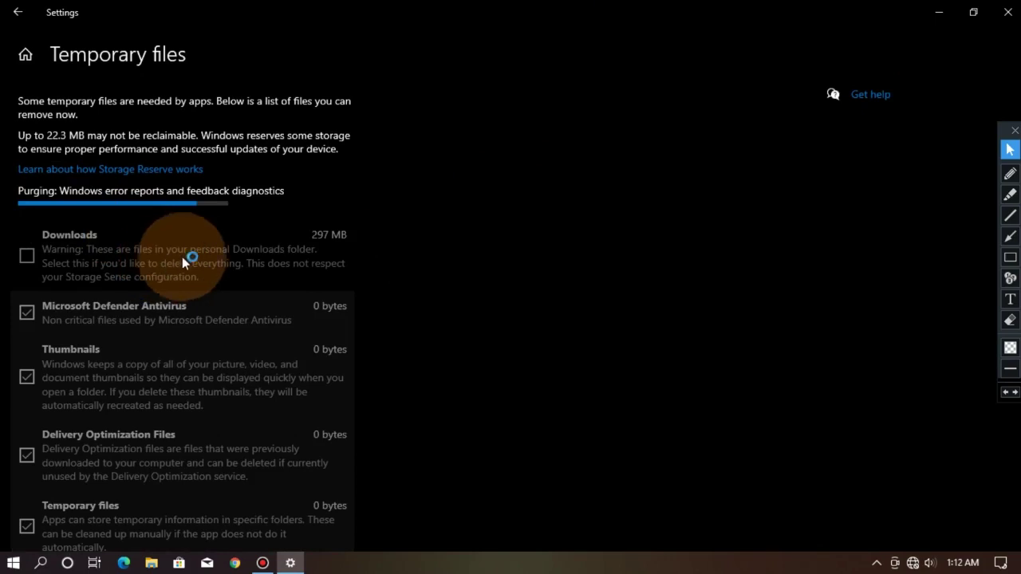
# - Select Temporary Internet Files as well and remove them
pyautogui.moveTo(624, 3)
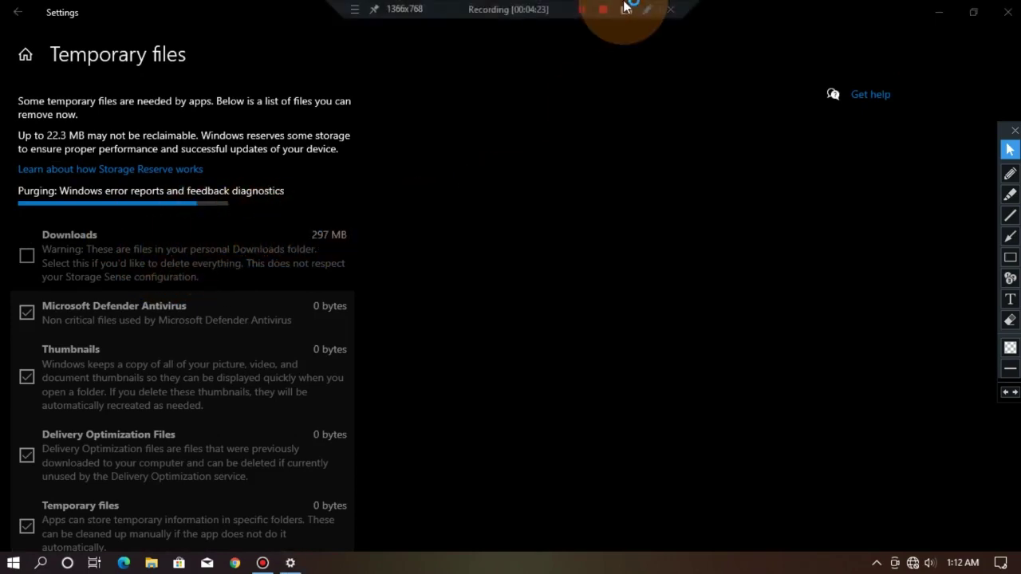
pyautogui.click(27, 333)
pyautogui.click(54, 209)
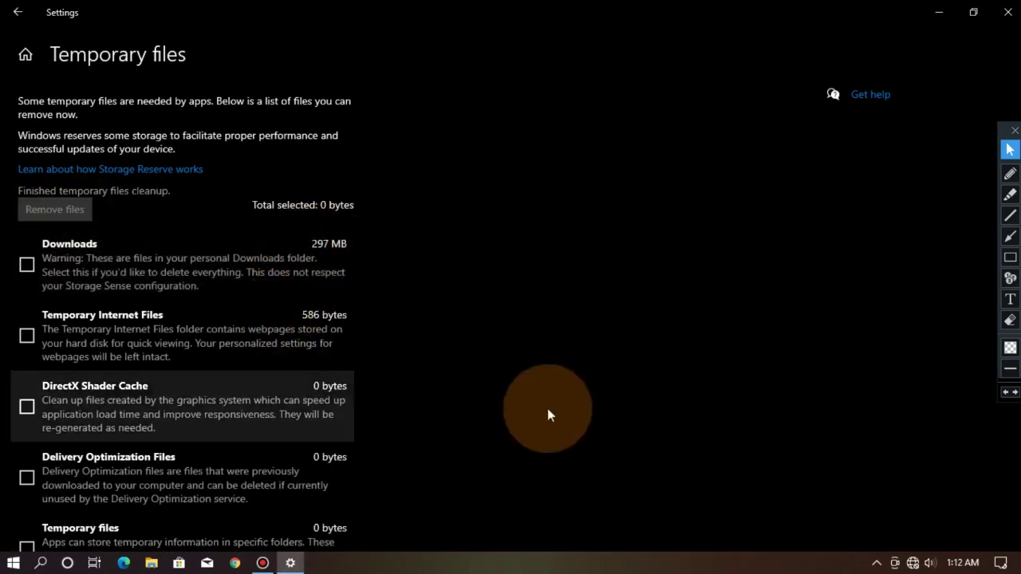
# - Return to the Storage page and turn off Storage Sense
pyautogui.click(17, 12)
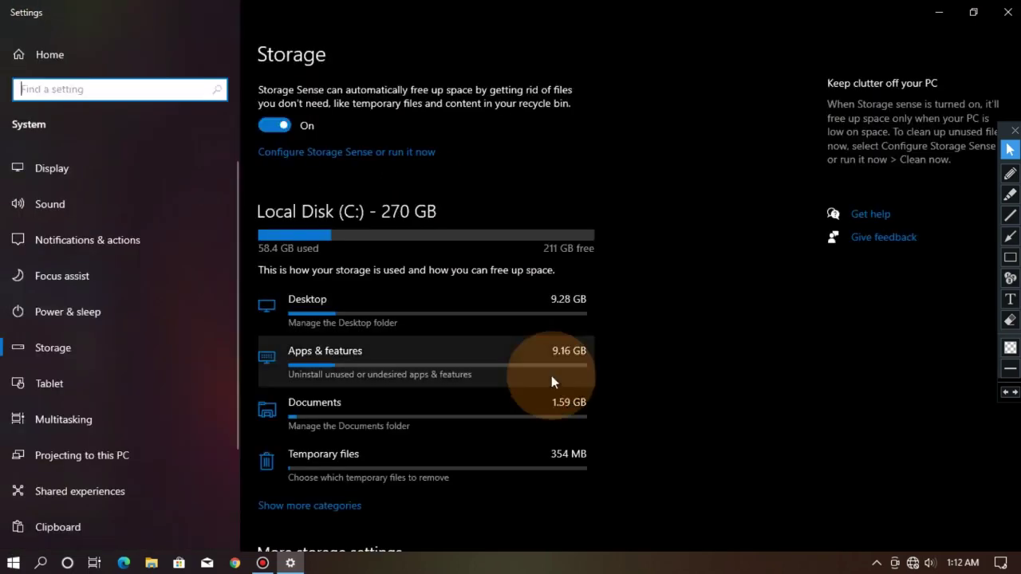
pyautogui.click(277, 126)
pyautogui.scroll(-5, 508, 277)
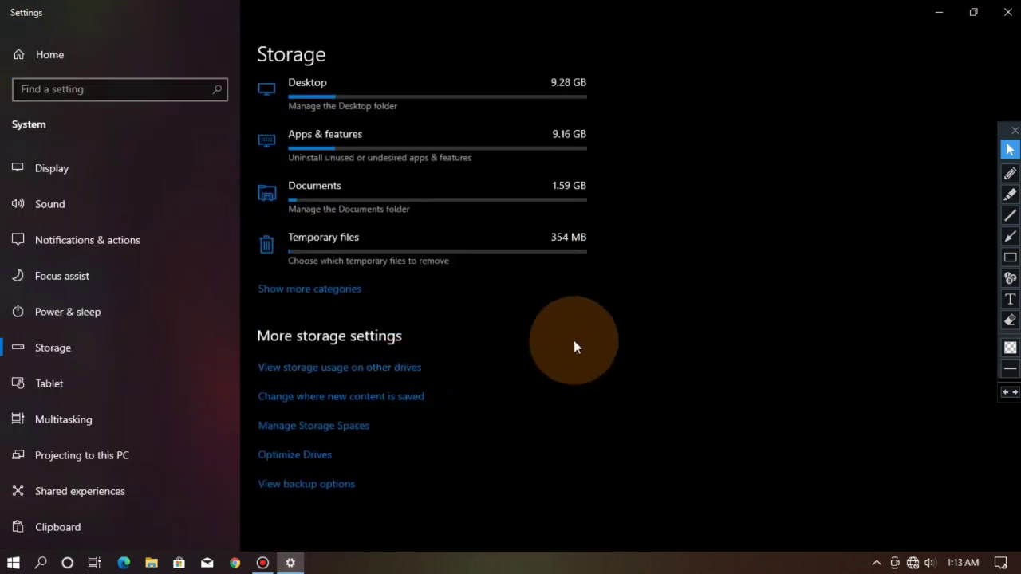
# - Close Settings and refresh the desktop
pyautogui.click(1007, 12)
pyautogui.rightClick(430, 102)
pyautogui.click(466, 147)
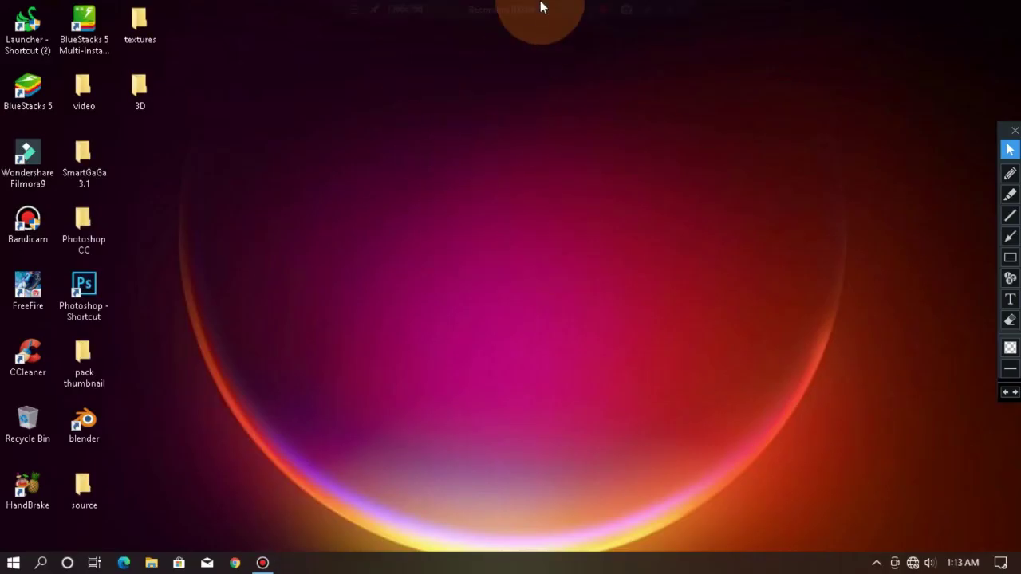
# - Search Windows for "power" and open the Power & sleep settings
pyautogui.click(1009, 236)
pyautogui.moveTo(307, 365); pyautogui.dragTo(52, 562)
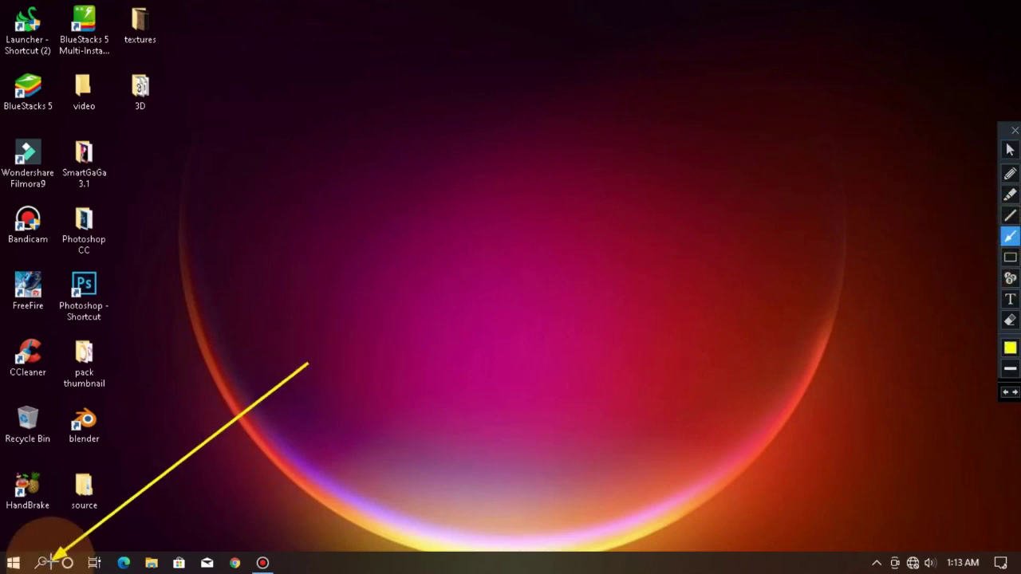
pyautogui.click(1010, 149)
pyautogui.click(41, 562)
pyautogui.write('power')
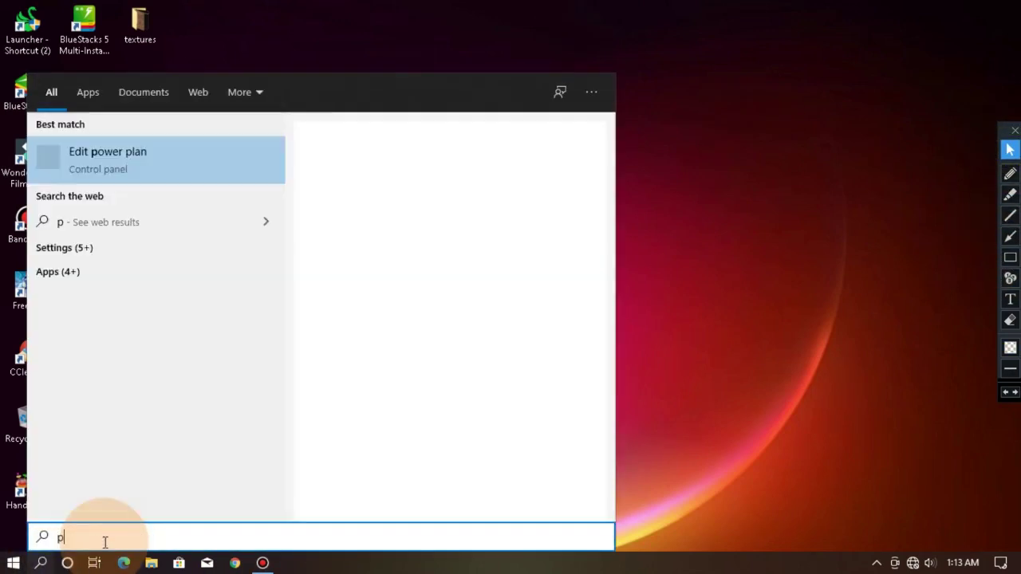
pyautogui.click(146, 164)
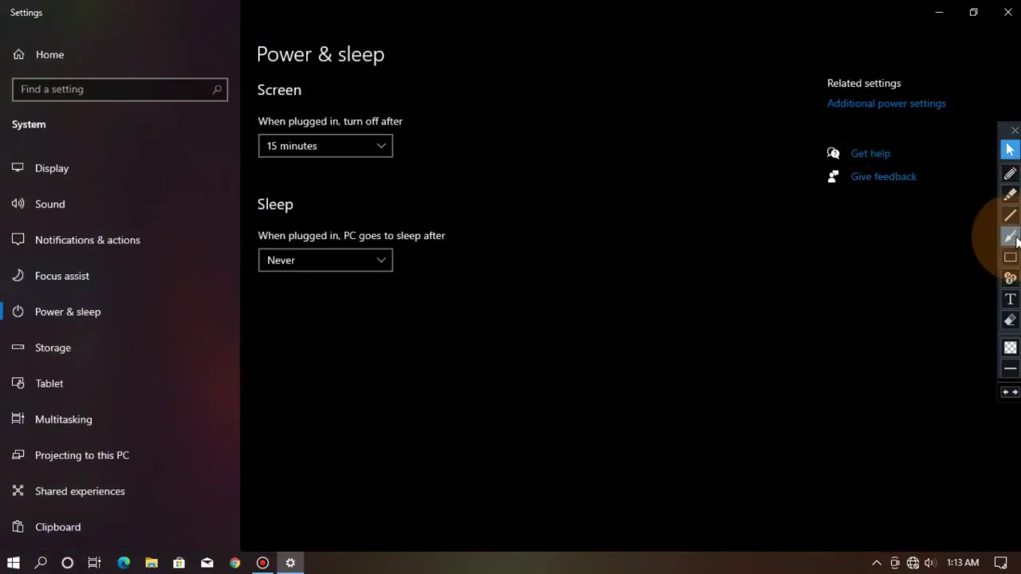
# - Choose the Ultimate Performance plan in the additional power settings and close Power Options
pyautogui.click(1011, 236)
pyautogui.moveTo(750, 230); pyautogui.dragTo(848, 118)
pyautogui.click(1010, 150)
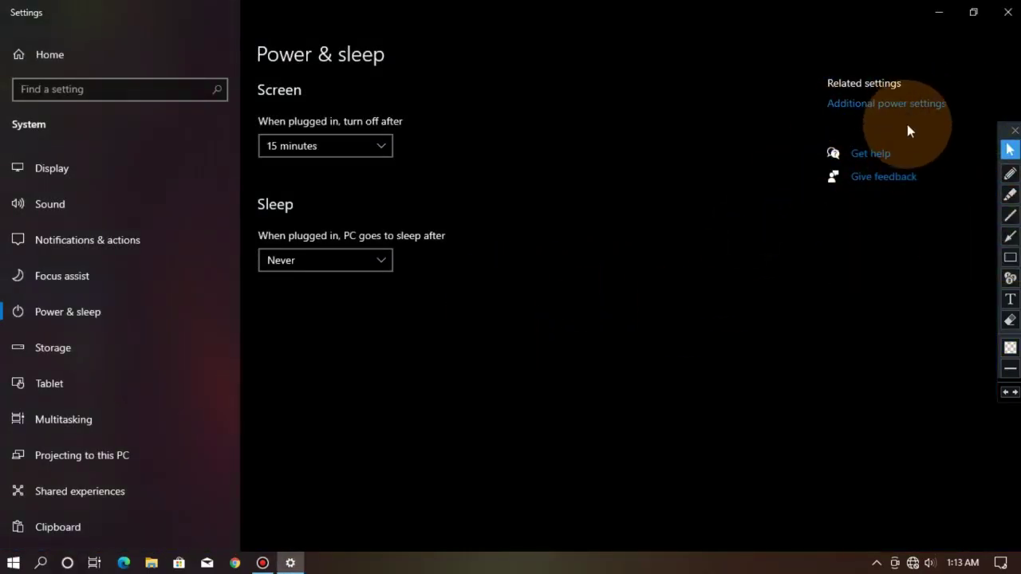
pyautogui.click(892, 105)
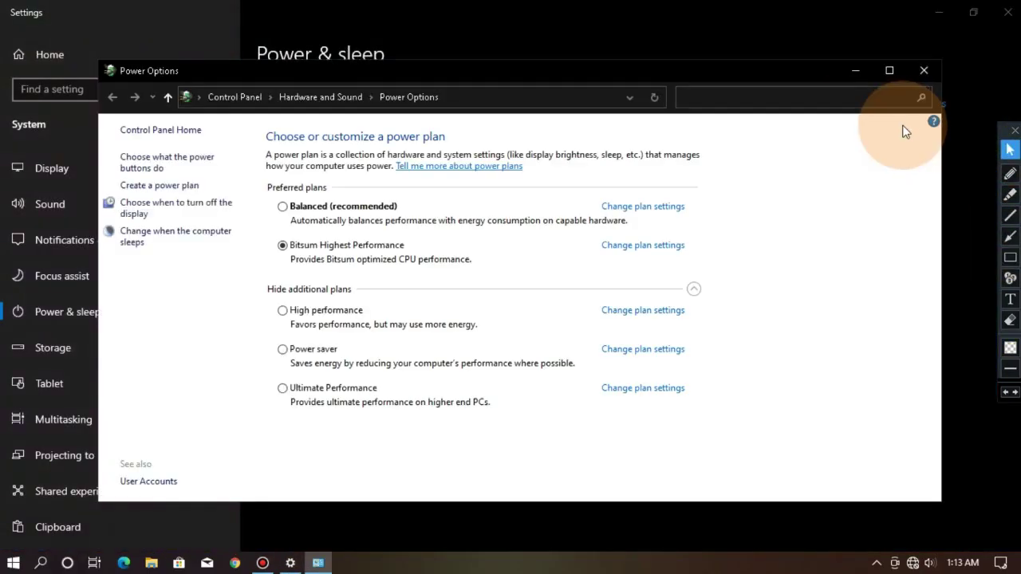
pyautogui.click(1009, 258)
pyautogui.moveTo(270, 367)
pyautogui.mouseDown()
pyautogui.moveTo(414, 419)
pyautogui.moveTo(706, 420)
pyautogui.mouseUp()
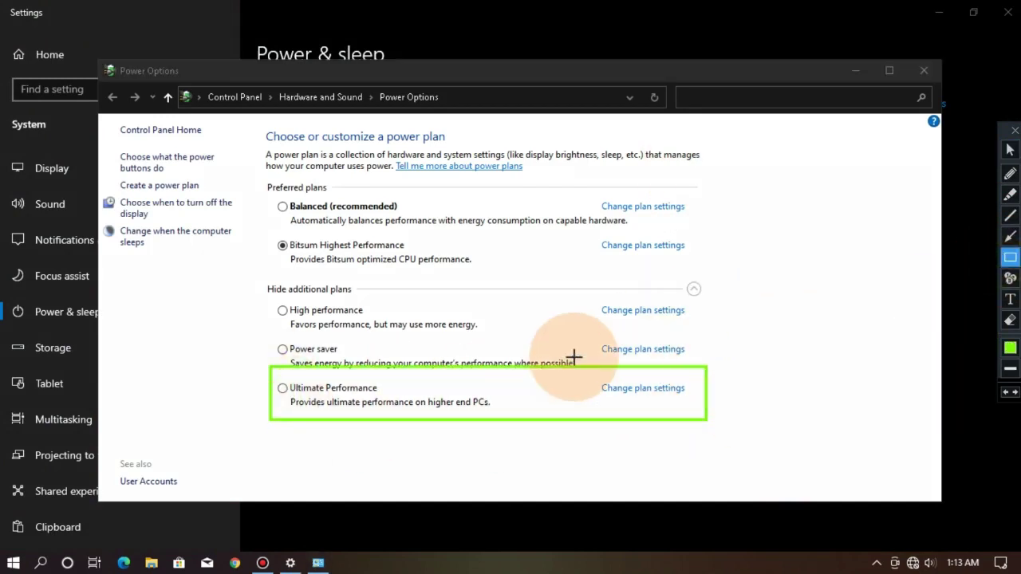
pyautogui.press('Escape')
pyautogui.click(304, 401)
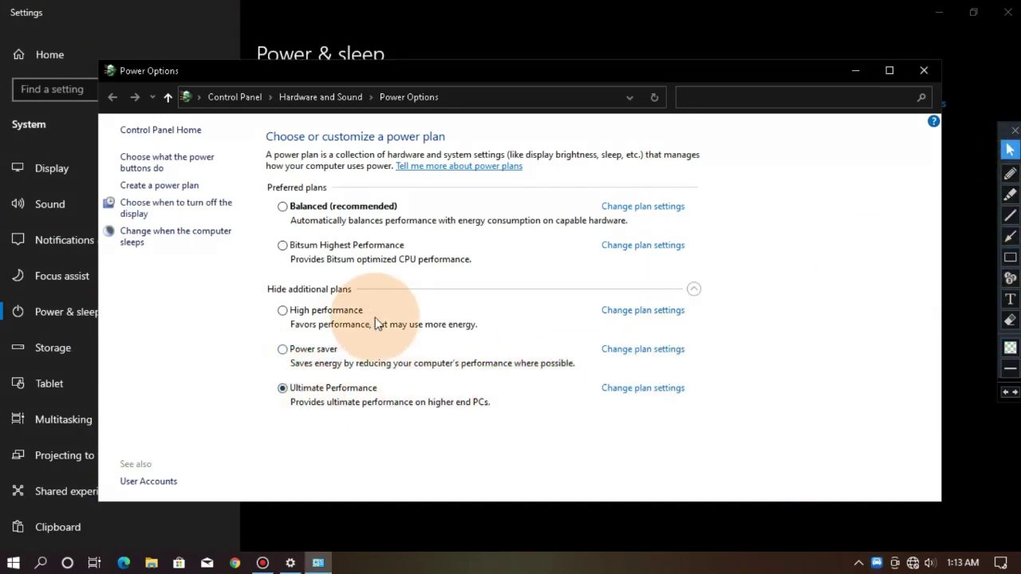
pyautogui.click(924, 70)
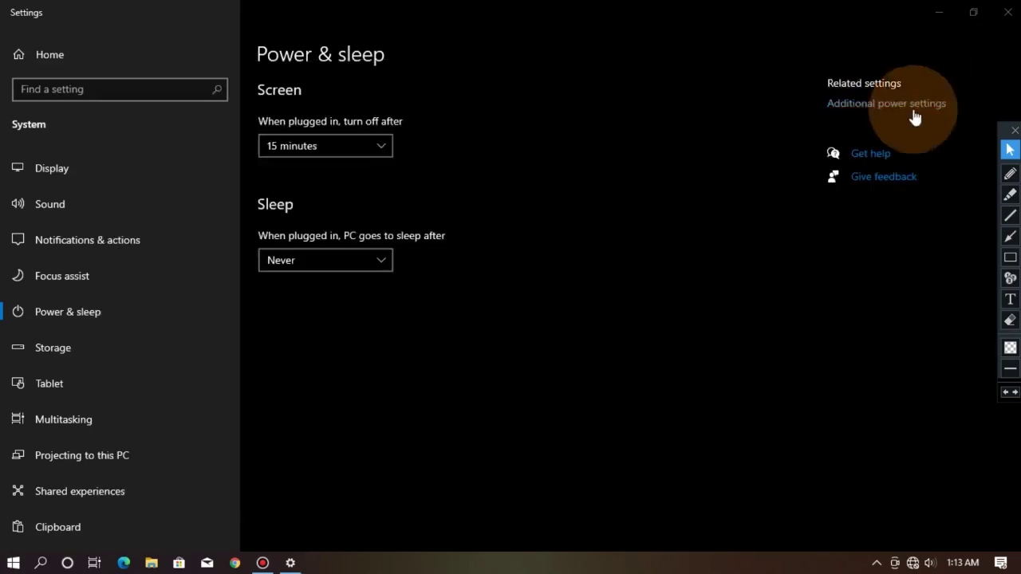
# - Close the Power & sleep settings and refresh the desktop
pyautogui.click(1008, 12)
pyautogui.rightClick(546, 157)
pyautogui.rightClick(427, 177)
pyautogui.click(484, 221)
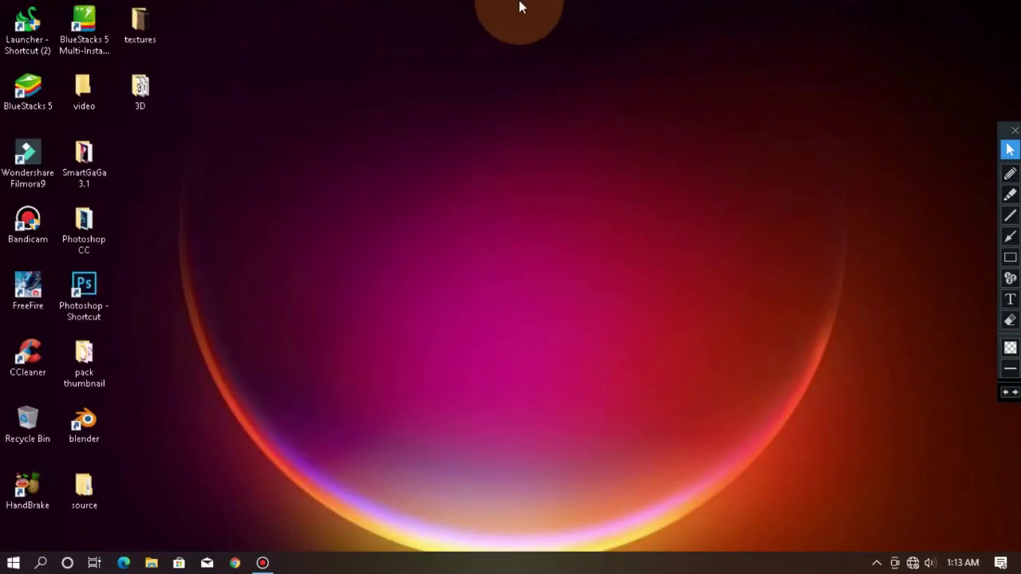
# - Open BlueStacks 5 and set its CPU allocation to Medium (2 Cores) and memory allocation to High (4 GB)
pyautogui.rightClick(23, 88)
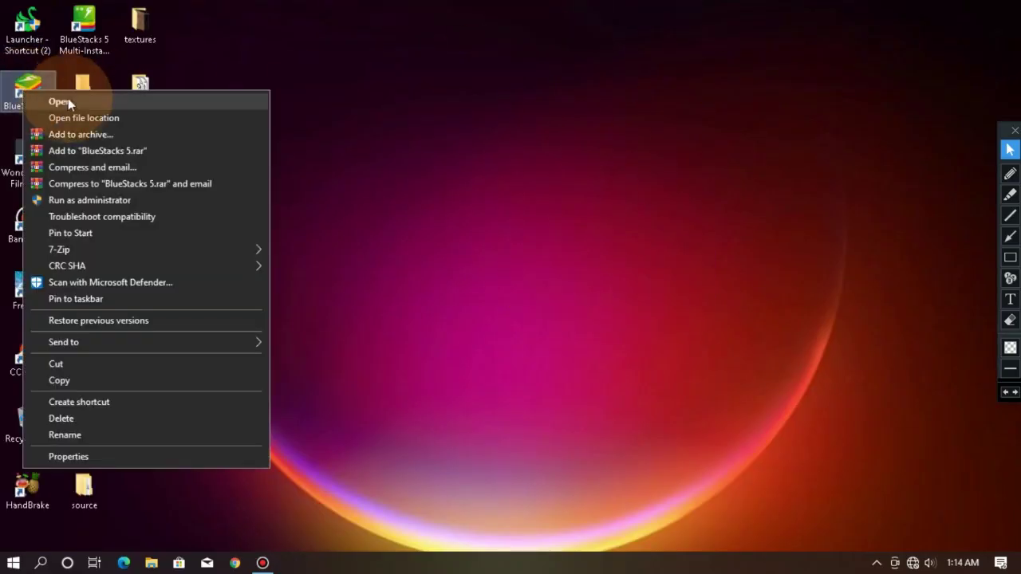
pyautogui.click(69, 101)
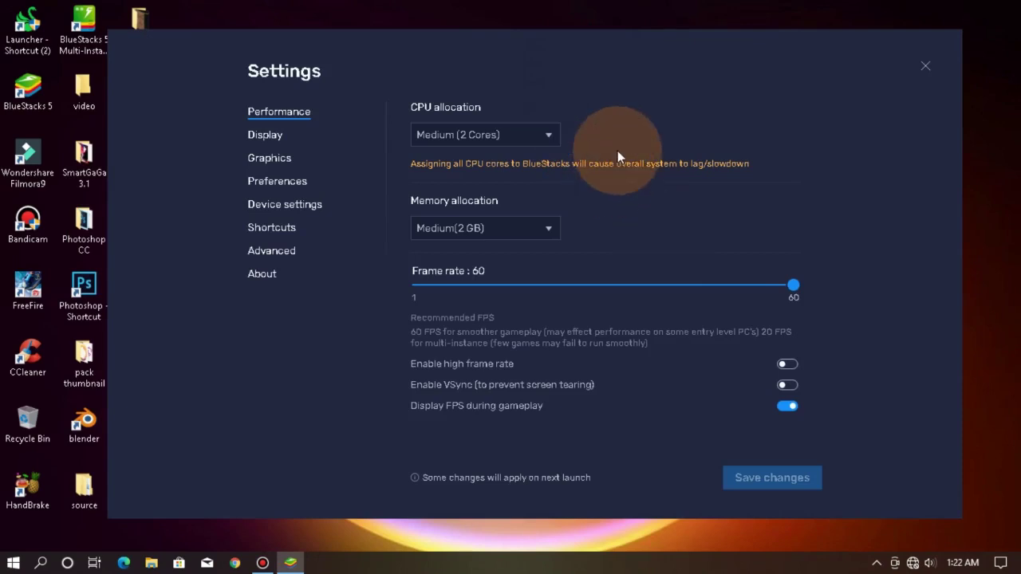
pyautogui.click(472, 137)
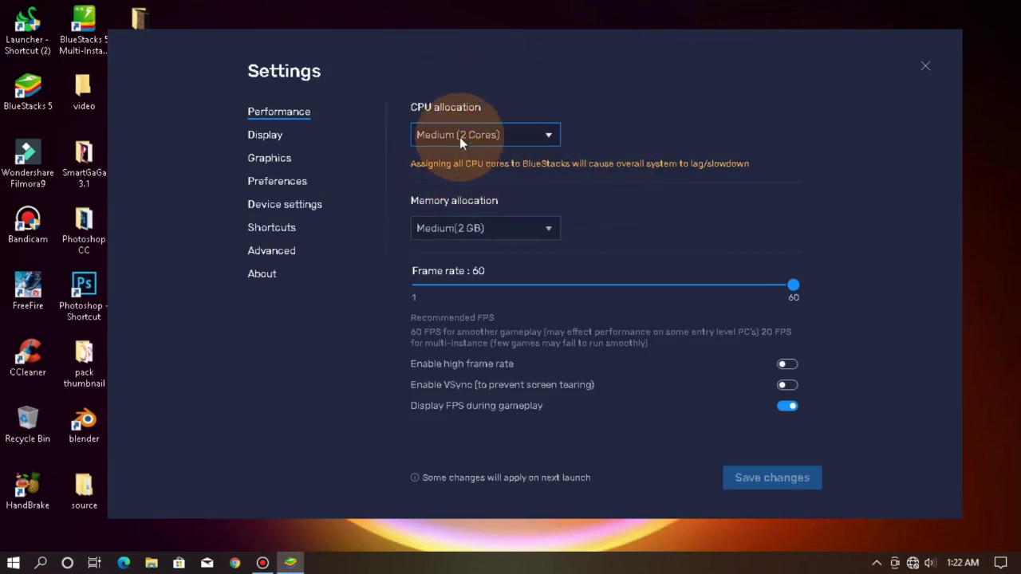
pyautogui.click(488, 228)
pyautogui.click(466, 253)
# - Set the BlueStacks display pixel density to 160 DPI (Low)
pyautogui.click(266, 135)
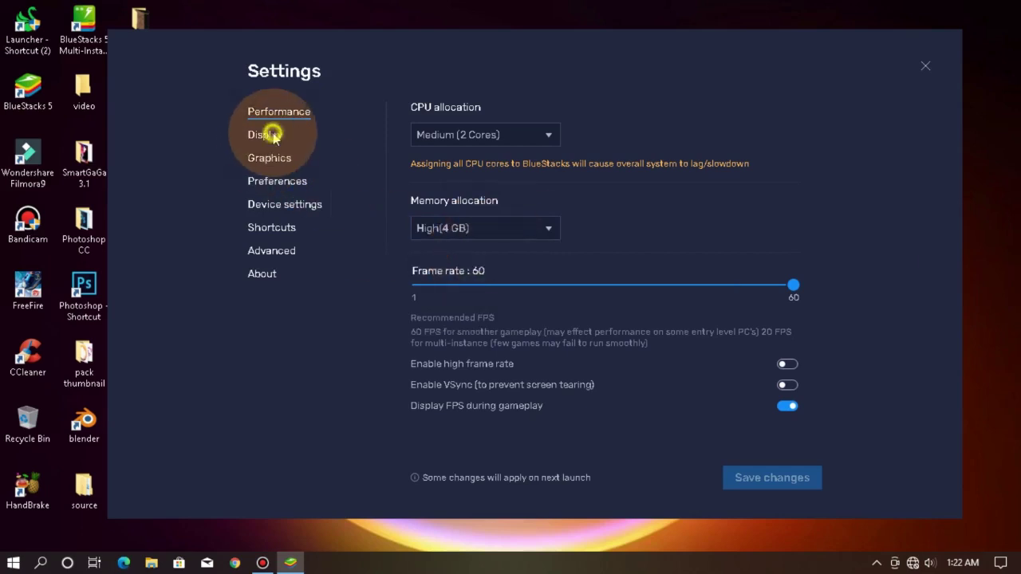
pyautogui.click(565, 263)
pyautogui.click(692, 262)
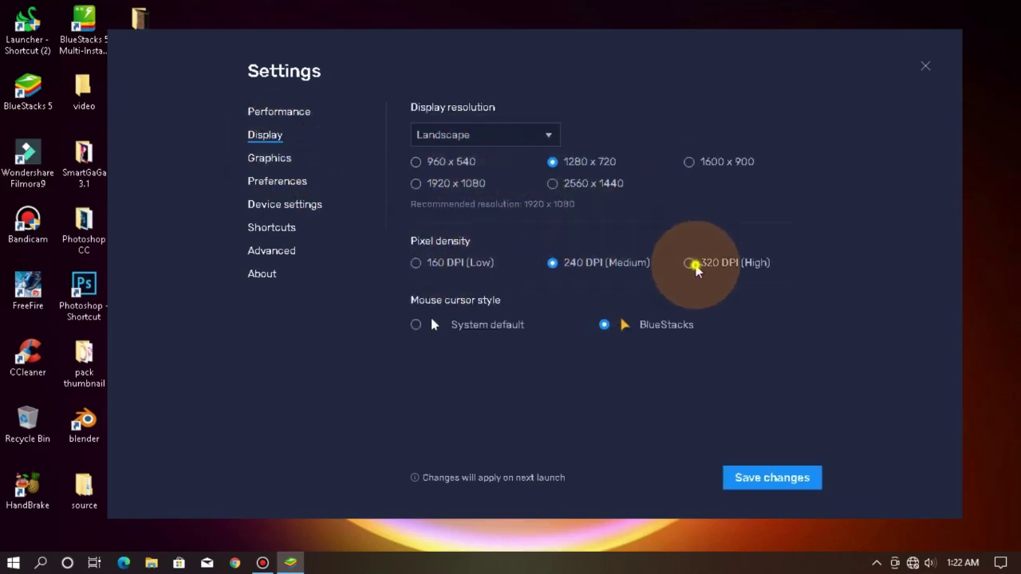
pyautogui.click(416, 263)
# - Set the BlueStacks graphics engine mode to Compatibility with the OpenGL renderer and save the changes
pyautogui.click(288, 162)
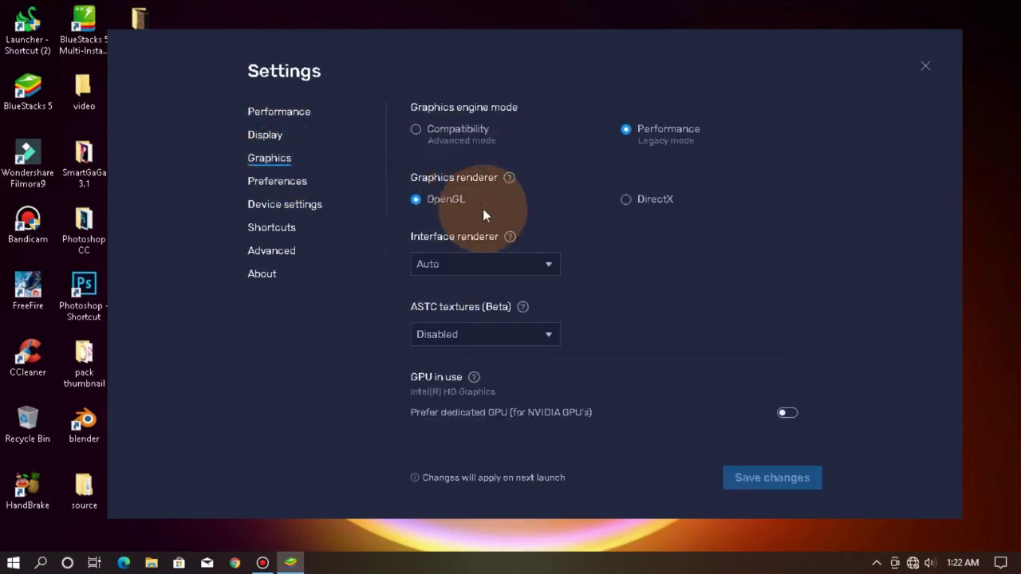
pyautogui.click(431, 130)
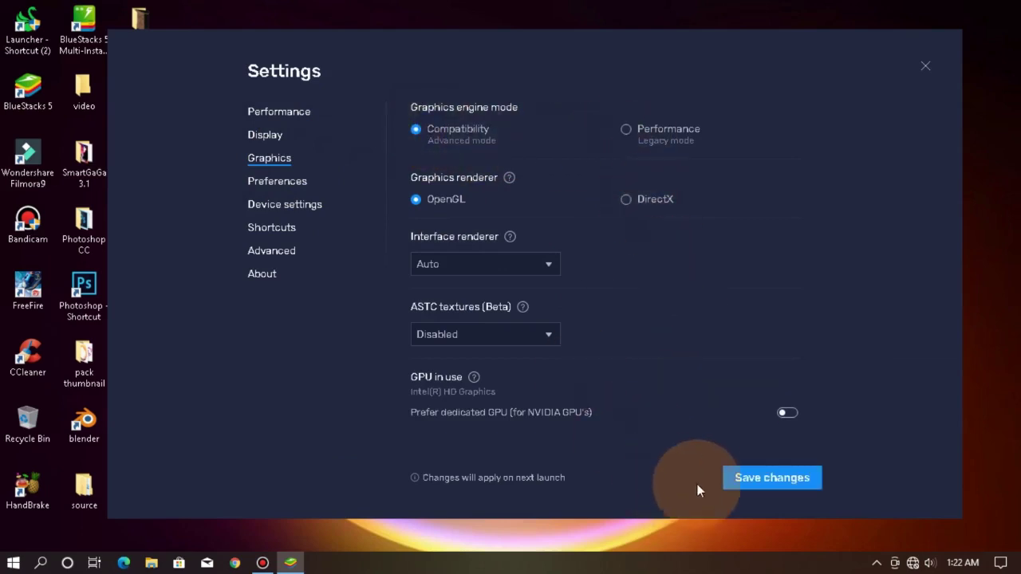
pyautogui.click(637, 200)
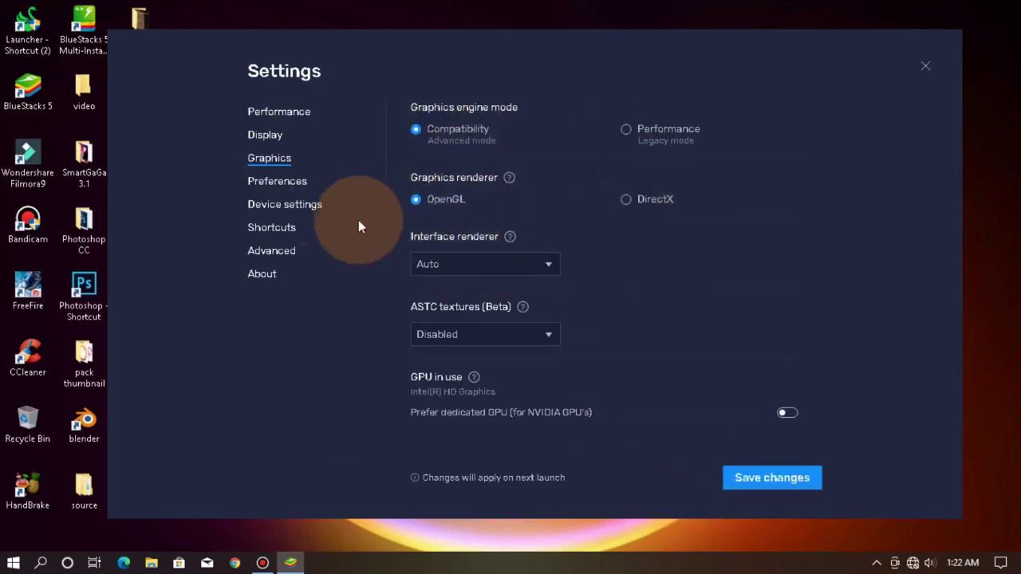
pyautogui.click(750, 477)
pyautogui.click(609, 309)
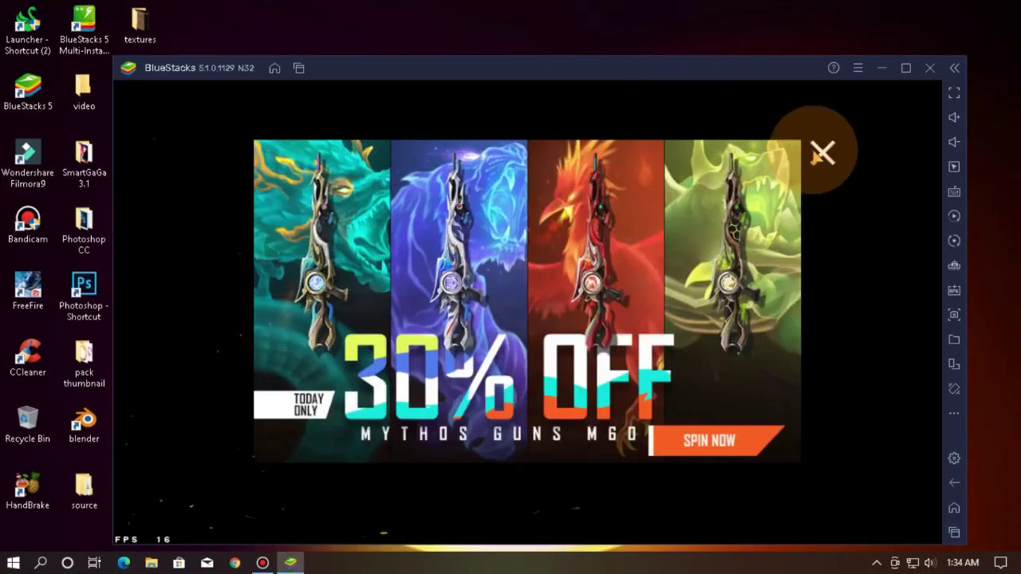
# - Close the Free Fire promotional pop-ups and open the game's settings
pyautogui.click(822, 152)
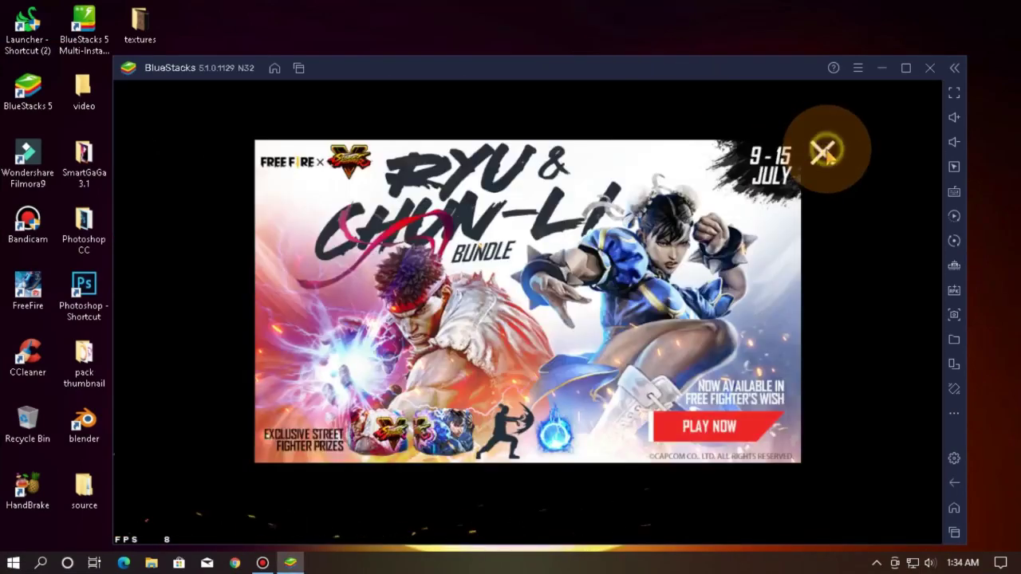
pyautogui.click(821, 155)
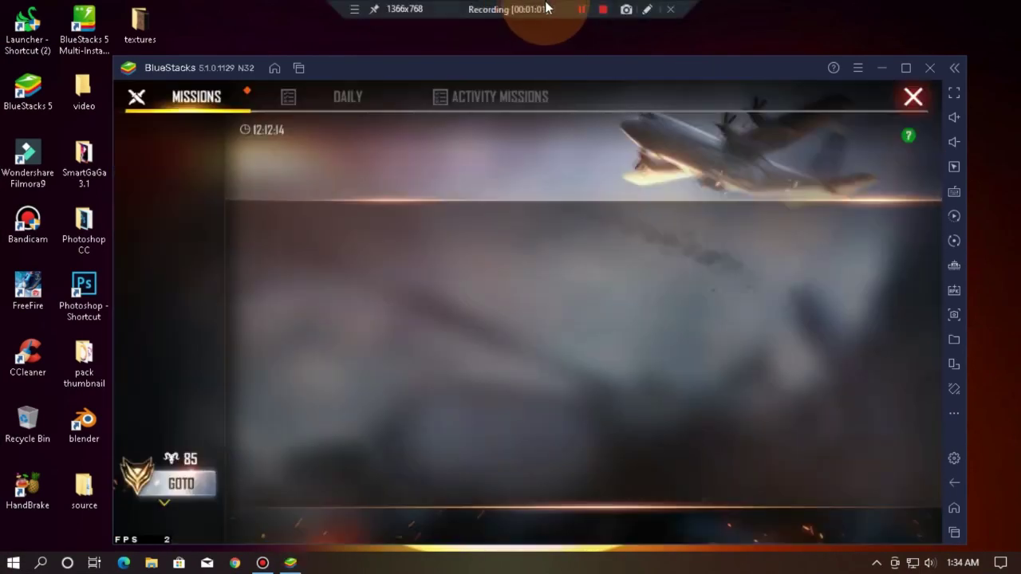
pyautogui.click(490, 106)
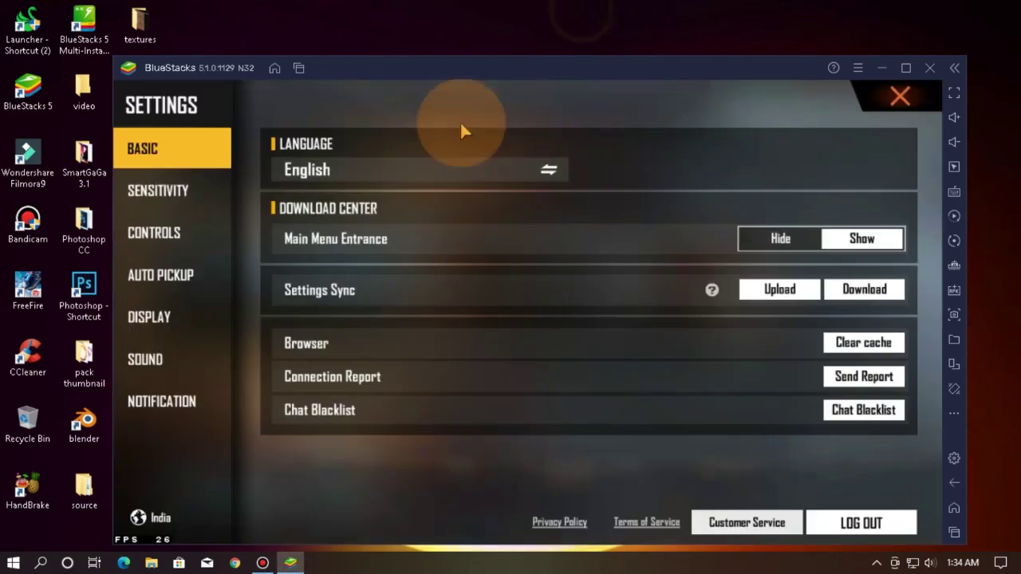
# - Go through Free Fire's sensitivity and controls settings, adjust the display options, and close the game settings
pyautogui.click(209, 201)
pyautogui.click(188, 232)
pyautogui.click(174, 315)
pyautogui.click(857, 404)
pyautogui.click(721, 376)
pyautogui.click(911, 116)
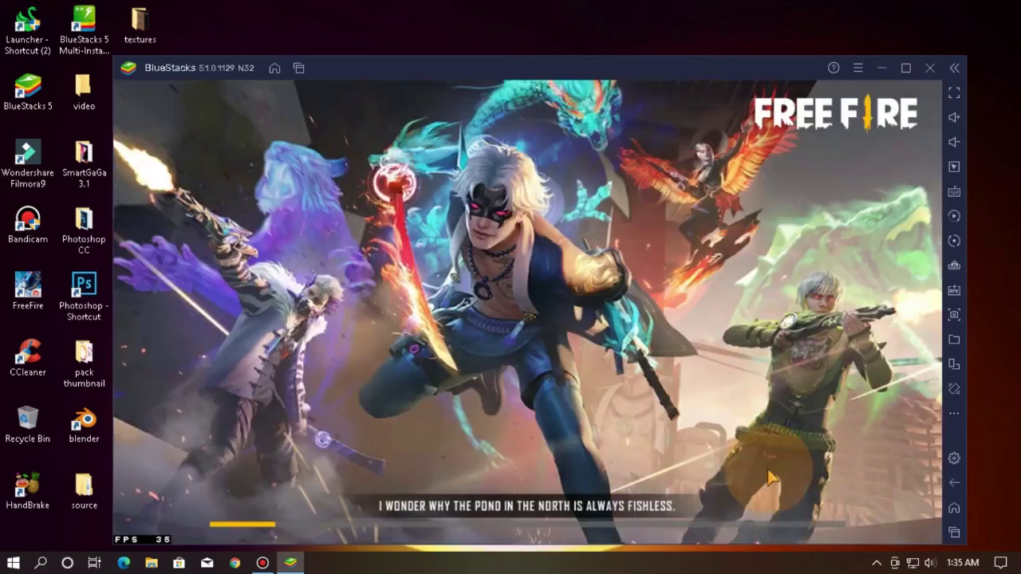